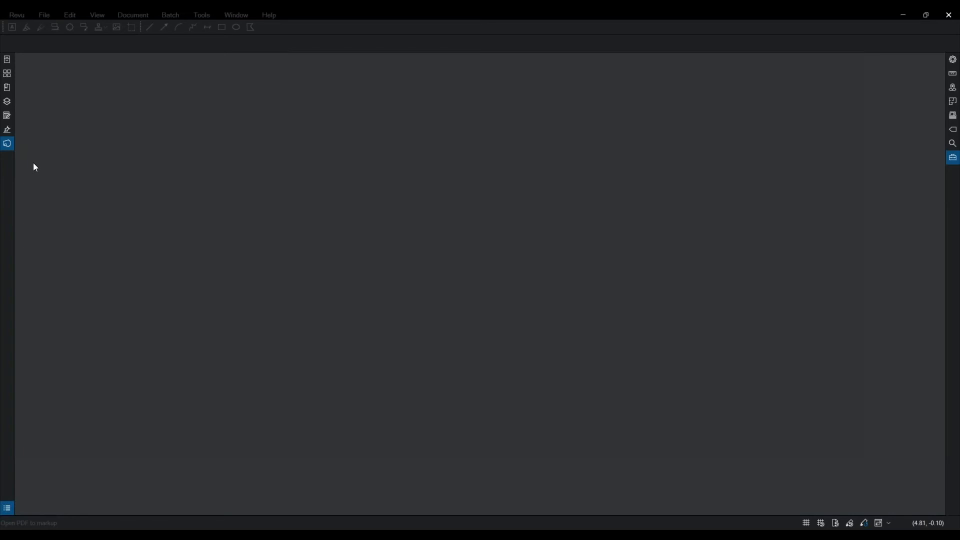
Show the Studio panel from the list of hidden panels and bring up the Studio sign-in window
{"action": "left_click", "coordinate": [12, 149]}
{"action": "left_click", "coordinate": [13, 149]}
{"action": "left_click", "coordinate": [13, 150]}
{"action": "key", "text": "ctrl"}
{"action": "key", "text": "ctrl"}
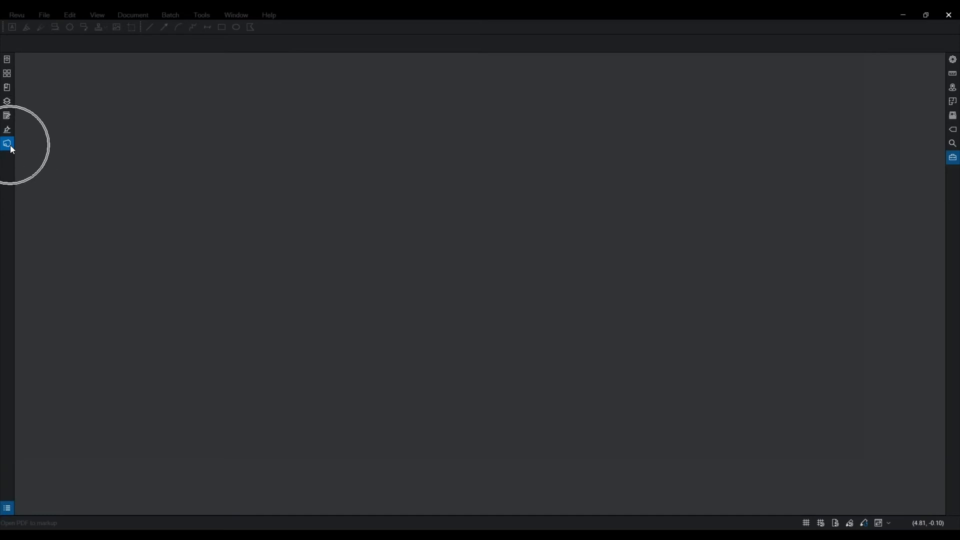
{"action": "key", "text": "ctrl"}
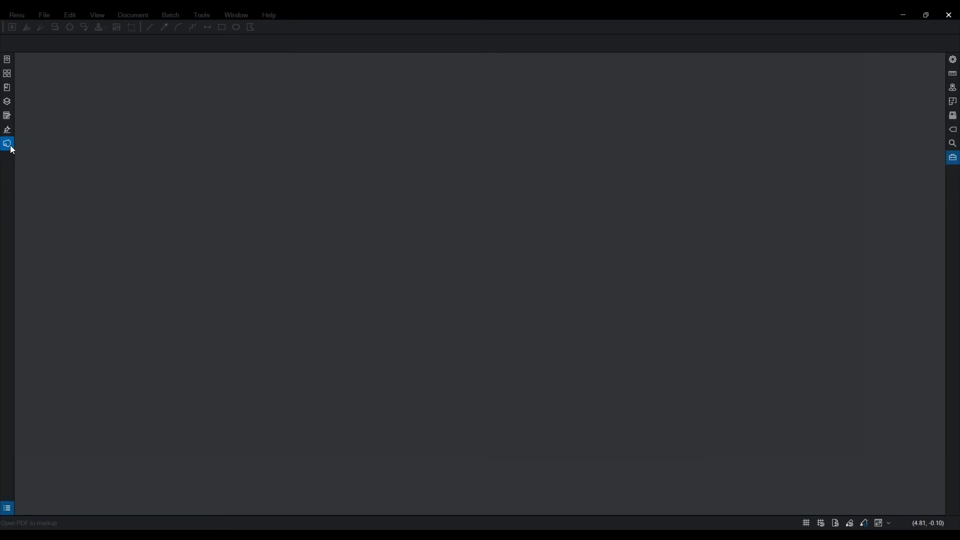
{"action": "right_click", "coordinate": [8, 179]}
{"action": "mouse_move", "coordinate": [56, 188]}
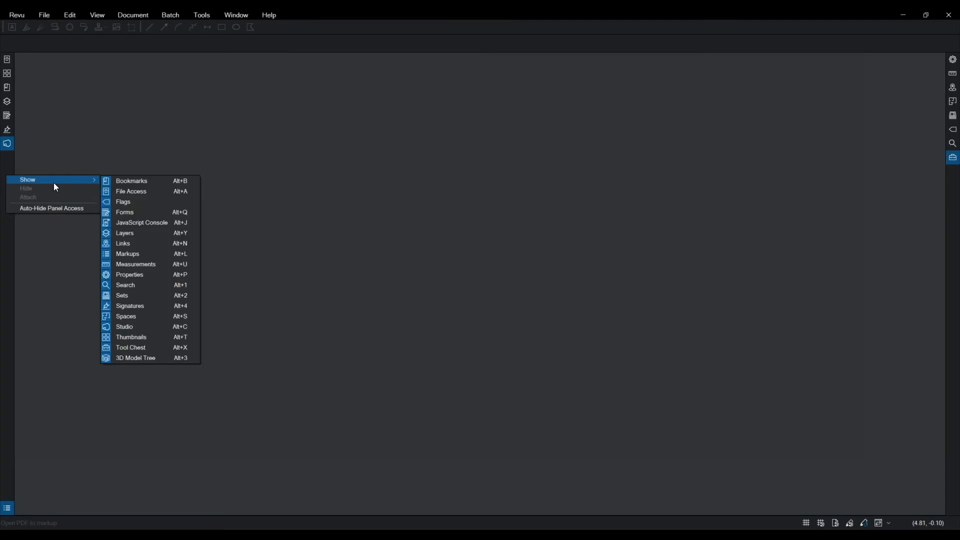
{"action": "left_click", "coordinate": [141, 328]}
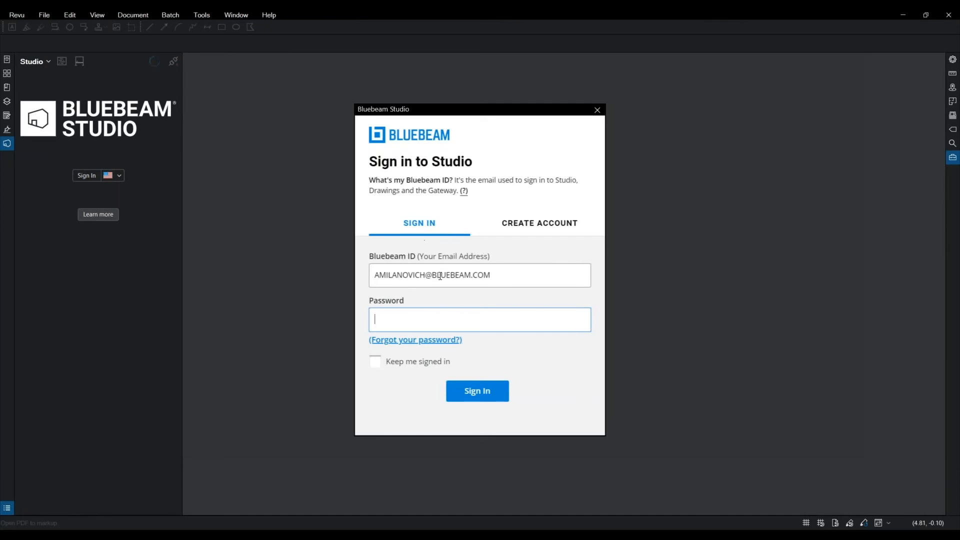
Examine the Bluebeam account creation form, from the name and email fields to the password rules and confirmation
{"action": "key", "text": "ctrl"}
{"action": "left_click", "coordinate": [538, 229]}
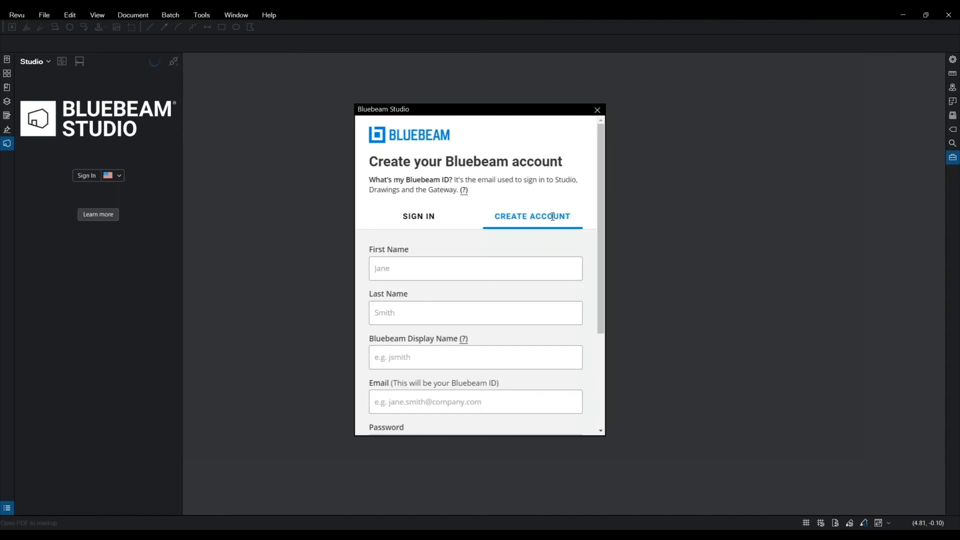
{"action": "left_click", "coordinate": [505, 271]}
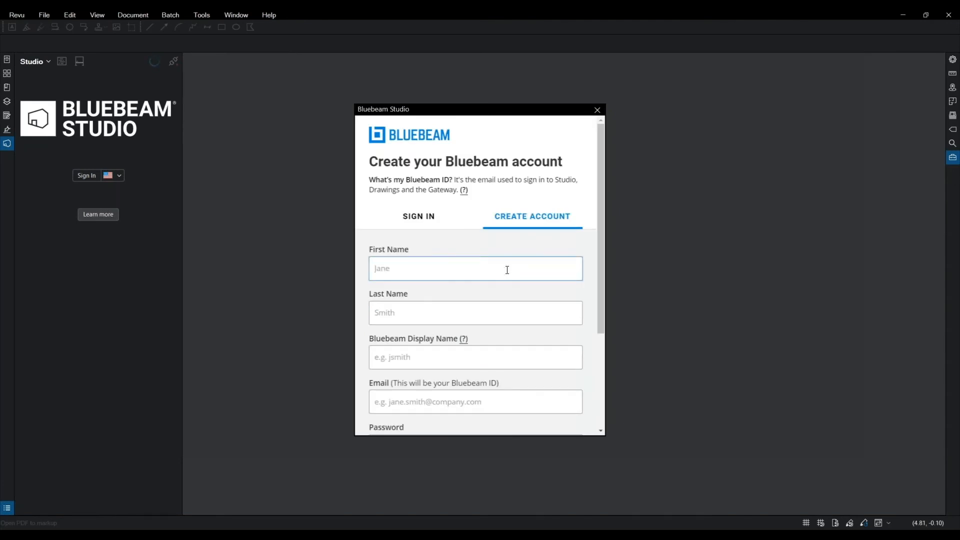
{"action": "scroll", "coordinate": [506, 271], "scroll_direction": "down", "scroll_amount": 2}
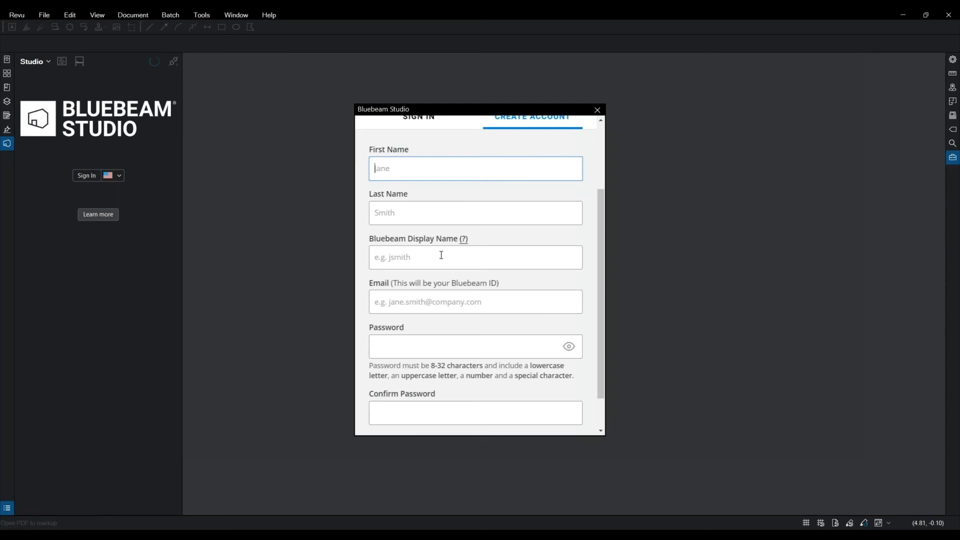
{"action": "key", "text": "ctrl"}
{"action": "key", "text": "ctrl"}
{"action": "key", "text": "ctrl"}
{"action": "key", "text": "ctrl"}
{"action": "key", "text": "ctrl"}
{"action": "key", "text": "ctrl"}
{"action": "key", "text": "ctrl"}
{"action": "scroll", "coordinate": [463, 374], "scroll_direction": "down", "scroll_amount": 2}
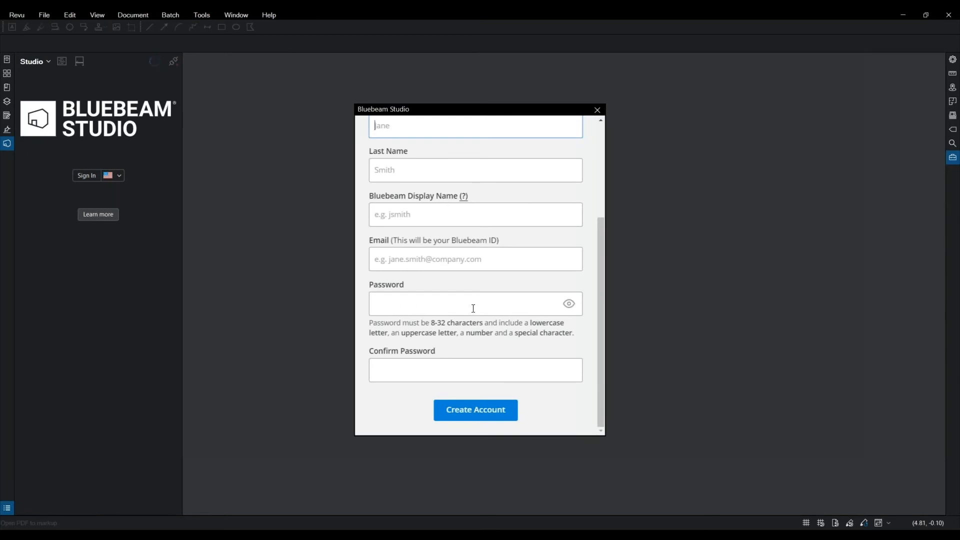
{"action": "left_click", "coordinate": [484, 416]}
{"action": "left_click", "coordinate": [484, 417]}
{"action": "scroll", "coordinate": [517, 325], "scroll_direction": "up", "scroll_amount": 3}
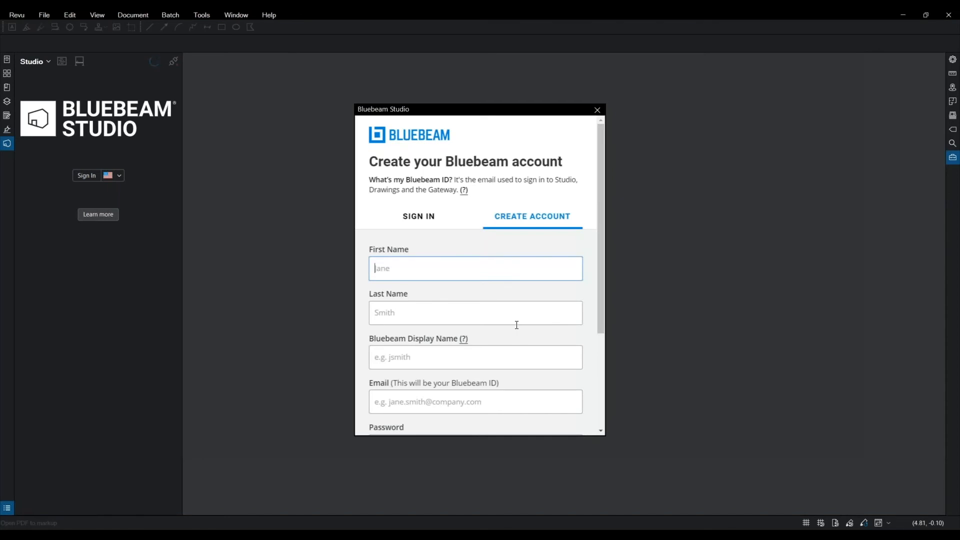
Sign in to Studio by entering the account password and enabling Keep me signed in
{"action": "left_click", "coordinate": [403, 222]}
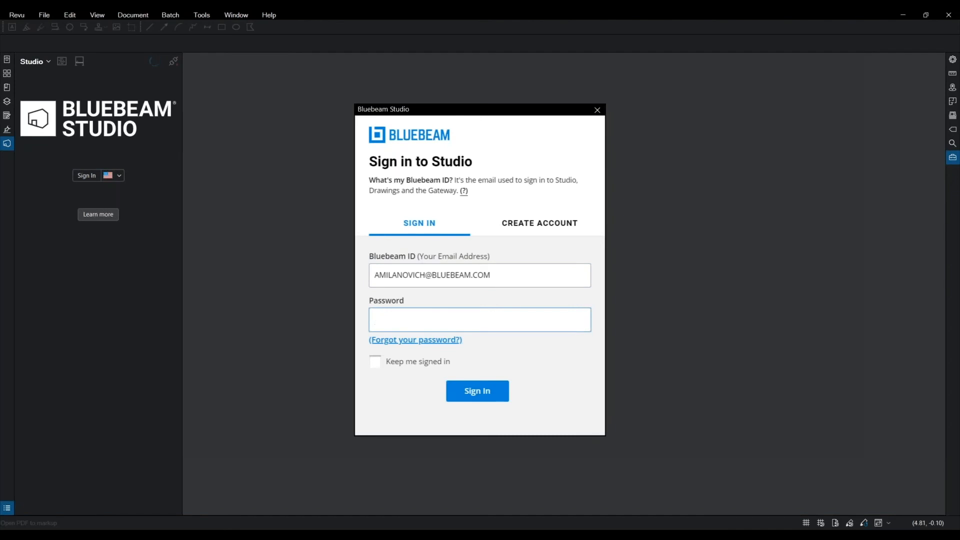
{"action": "type", "text": "********"}
{"action": "left_click", "coordinate": [418, 366]}
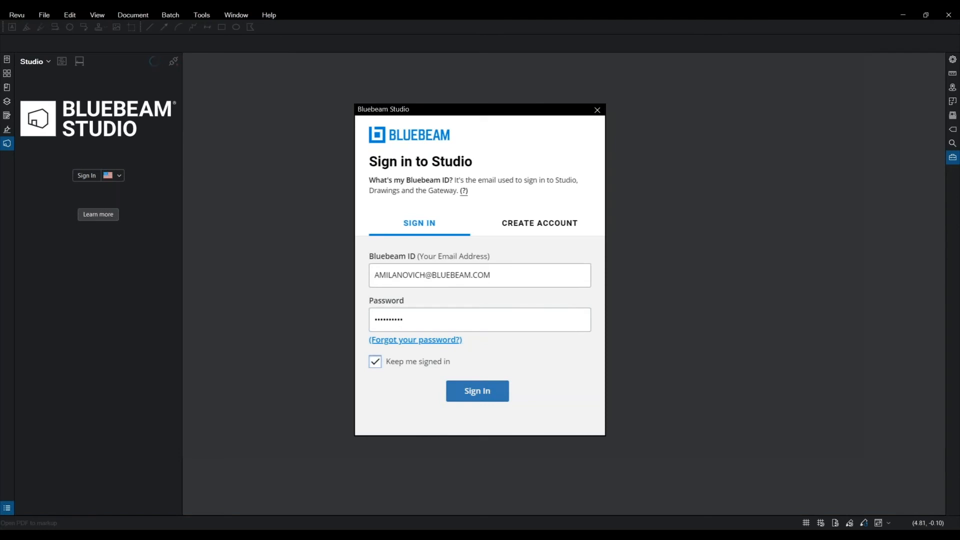
{"action": "left_click", "coordinate": [477, 397]}
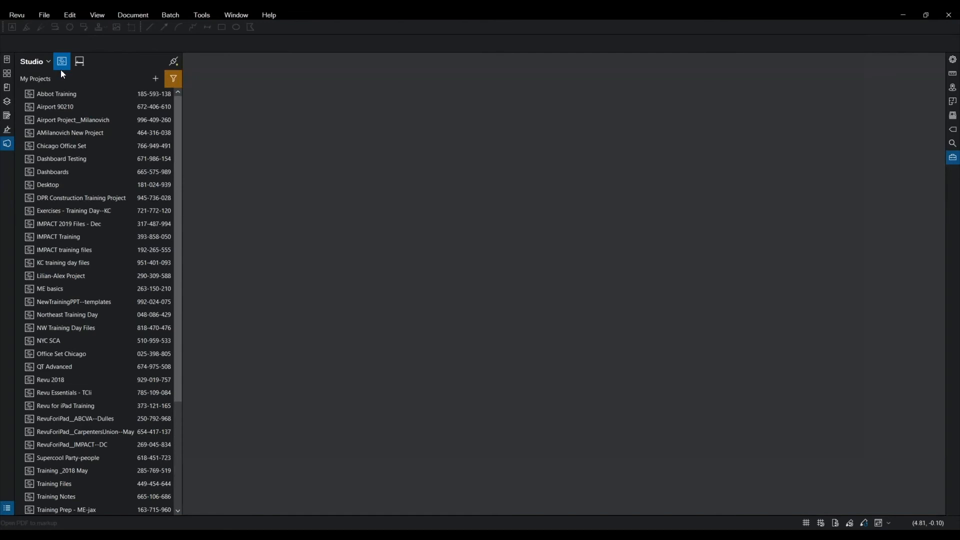
Open the Airport 90210 project from My Projects and collapse the Studio panel
{"action": "left_click", "coordinate": [64, 107]}
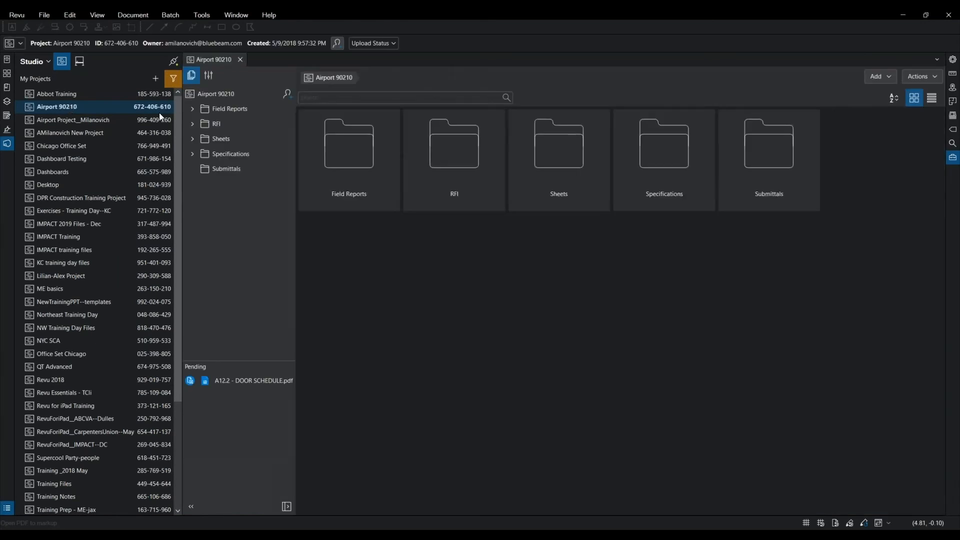
{"action": "left_click", "coordinate": [142, 106]}
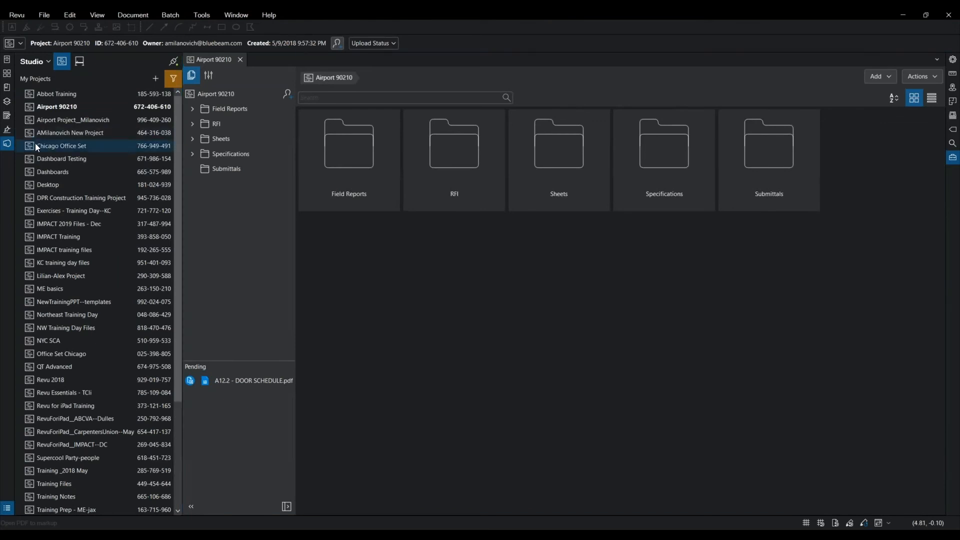
{"action": "left_click", "coordinate": [8, 144]}
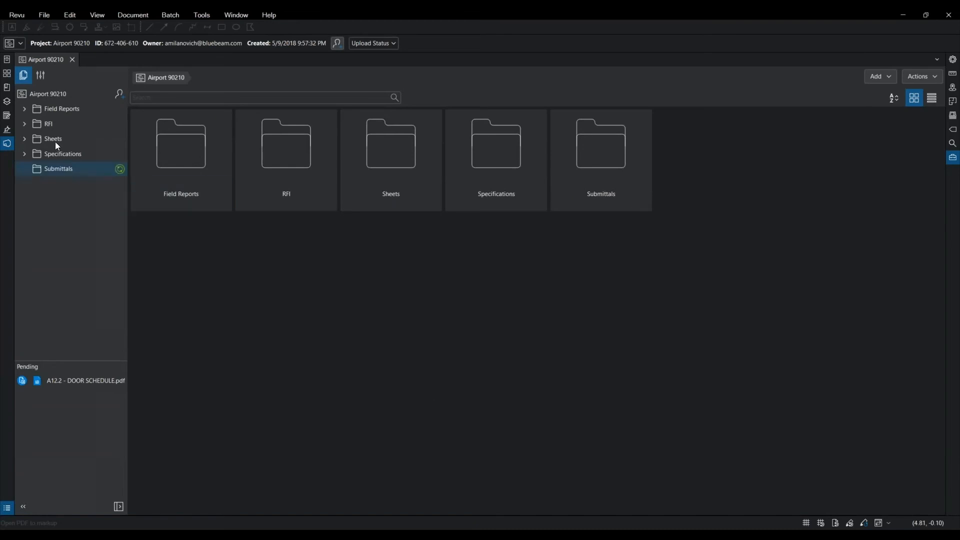
Browse the contents of the project's Field Reports 02-18 folder and the Word folder under Specifications
{"action": "left_click", "coordinate": [23, 108]}
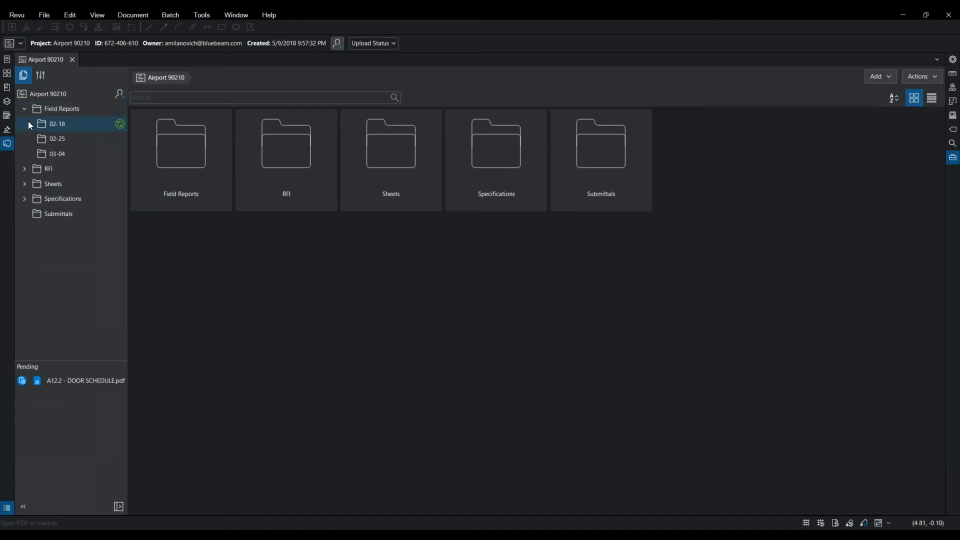
{"action": "left_click", "coordinate": [45, 126]}
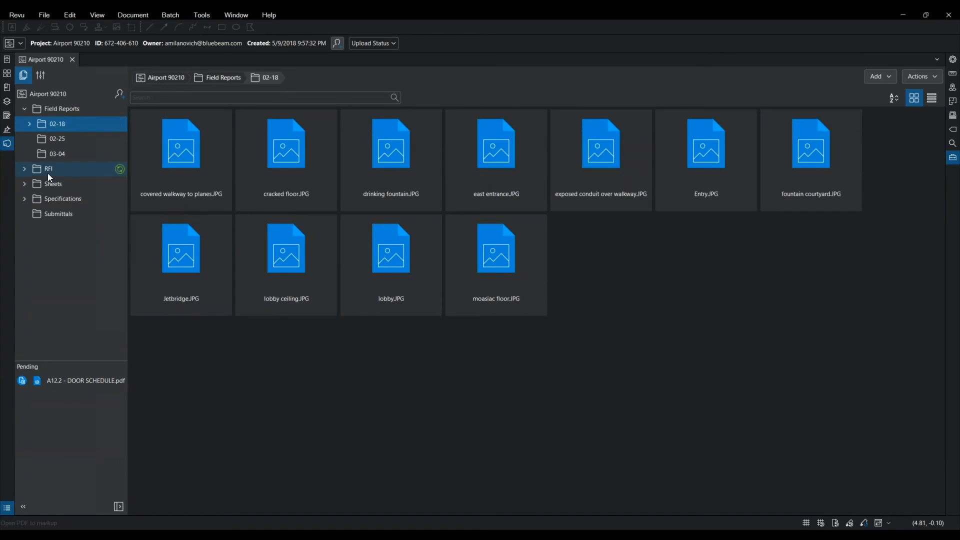
{"action": "left_click_drag", "start_coordinate": [259, 191], "coordinate": [22, 191]}
{"action": "left_click", "coordinate": [23, 199]}
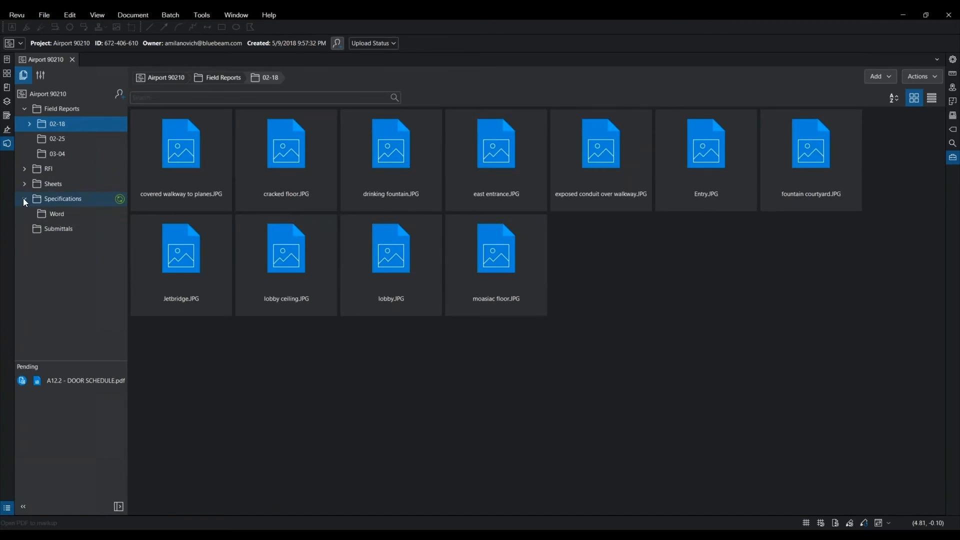
{"action": "left_click", "coordinate": [50, 215]}
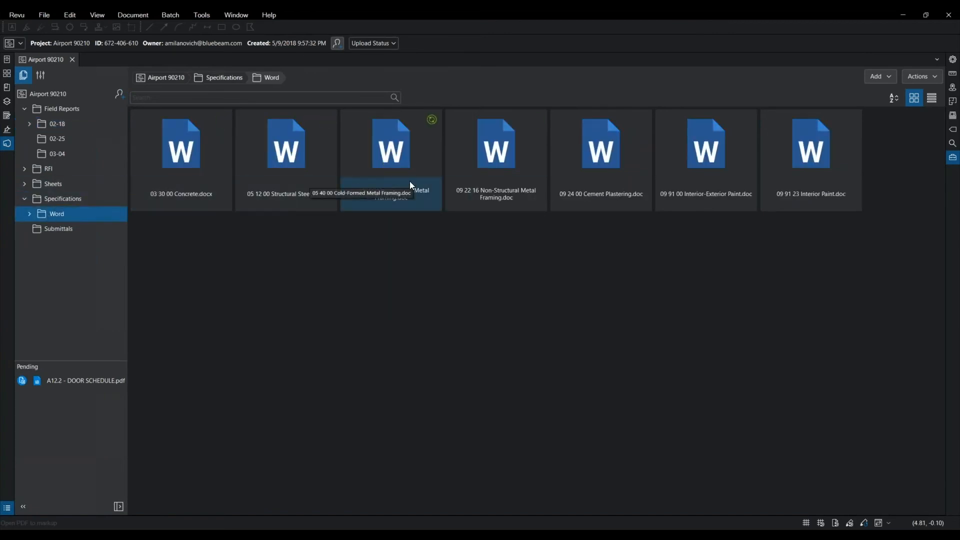
View the Architectural folder under Sheets and check who has the A1.1.0 1st floor reference plan checked out
{"action": "left_click", "coordinate": [23, 187]}
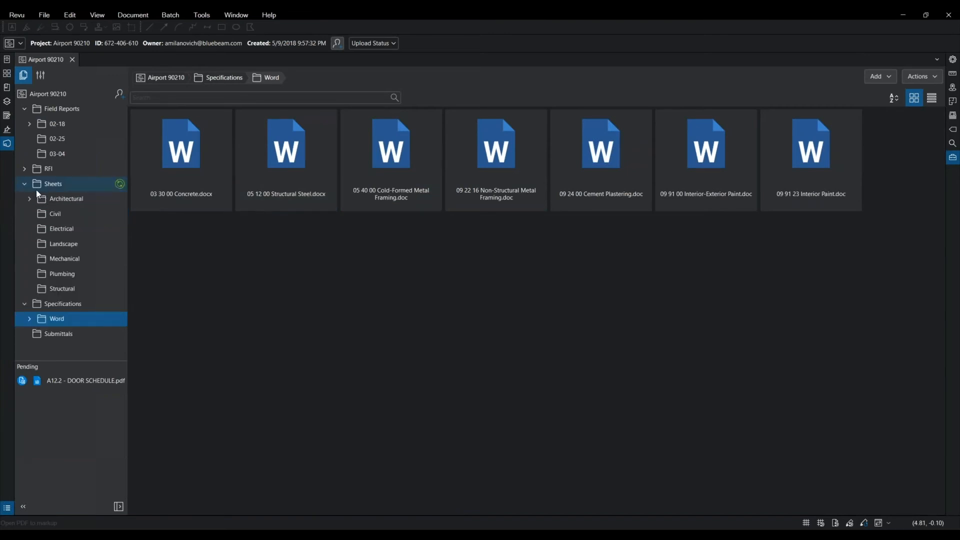
{"action": "left_click", "coordinate": [74, 199]}
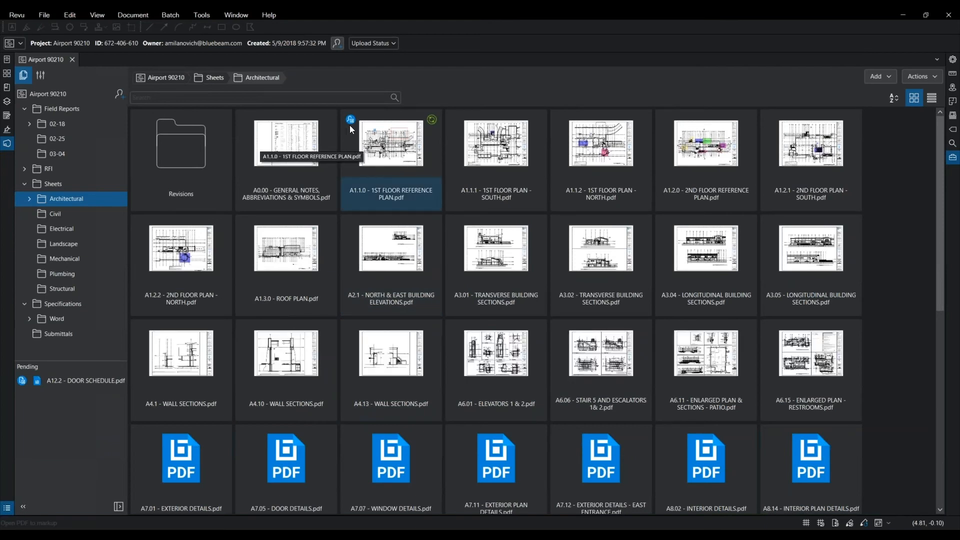
{"action": "mouse_move", "coordinate": [352, 126]}
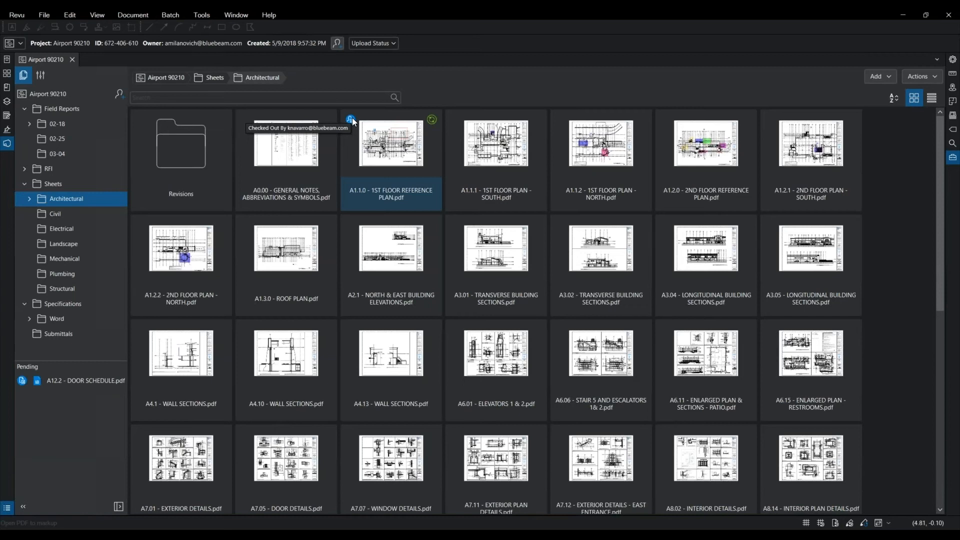
{"action": "key", "text": "ctrl"}
{"action": "key", "text": "ctrl"}
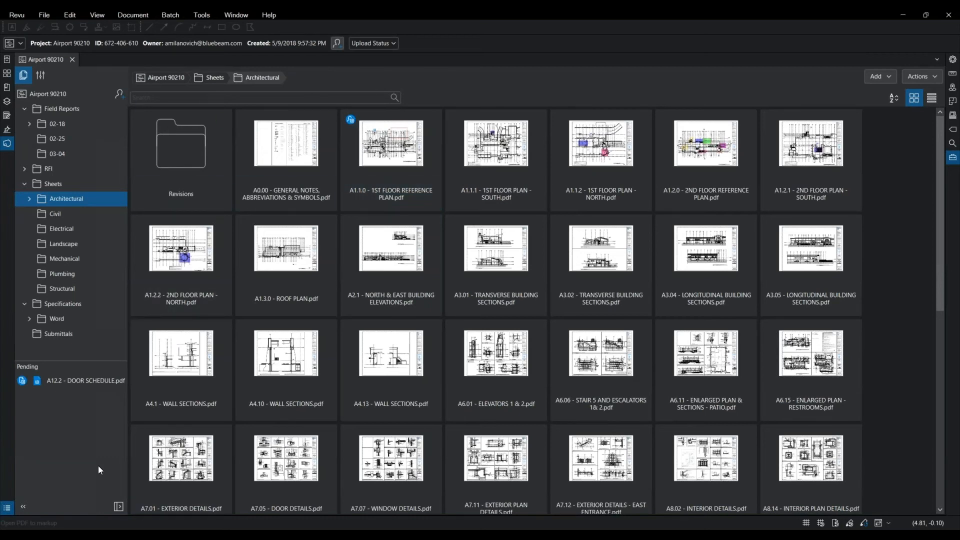
{"action": "key", "text": "ctrl"}
{"action": "key", "text": "ctrl"}
{"action": "key", "text": "ctrl"}
{"action": "key", "text": "ctrl"}
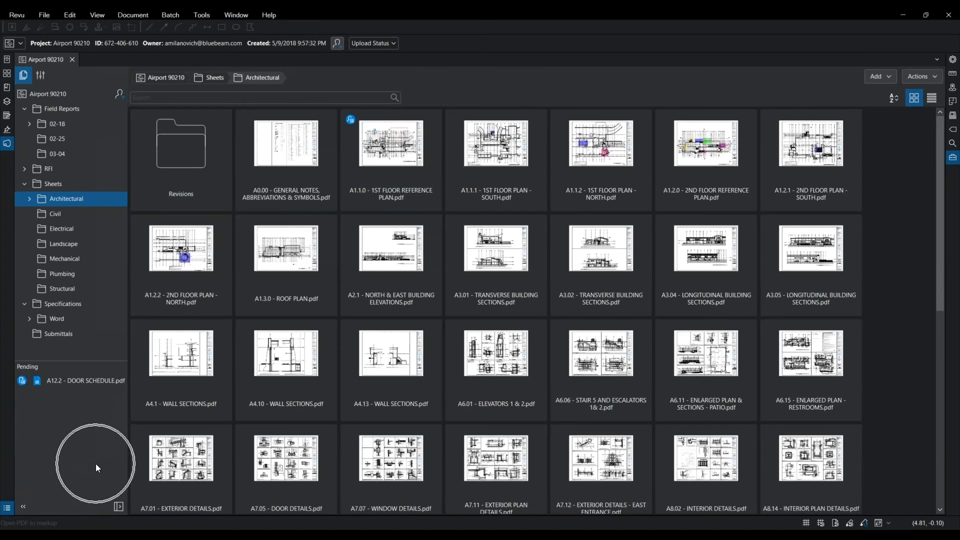
{"action": "key", "text": "ctrl"}
{"action": "key", "text": "ctrl"}
{"action": "key", "text": "ctrl"}
{"action": "key", "text": "ctrl"}
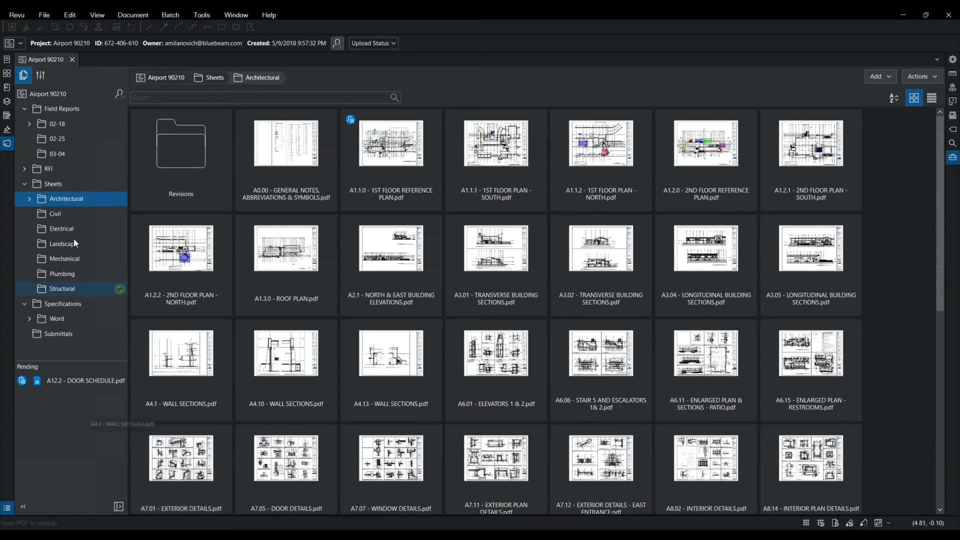
{"action": "key", "text": "ctrl"}
{"action": "key", "text": "ctrl"}
Close the Airport 90210 project and reopen the Studio panel showing the Projects list
{"action": "left_click", "coordinate": [73, 60]}
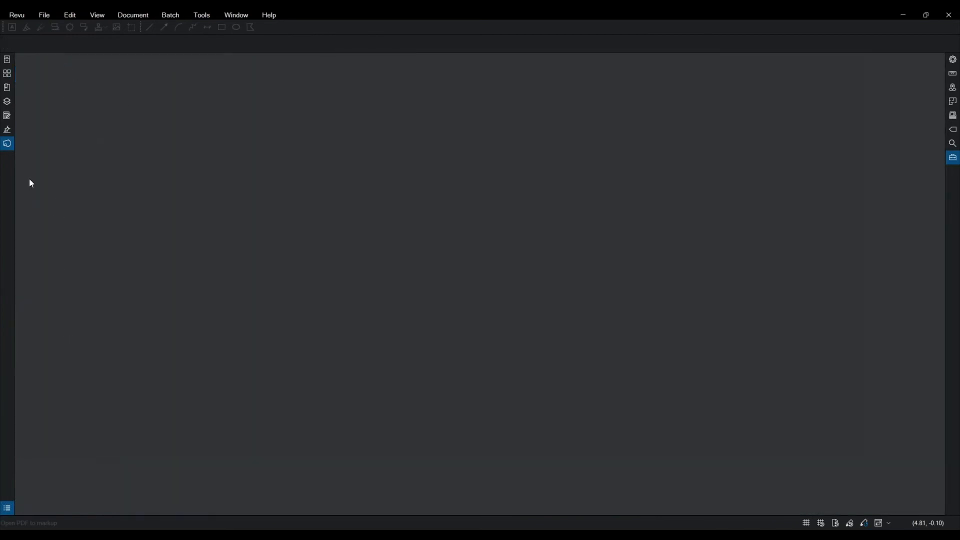
{"action": "left_click", "coordinate": [11, 148]}
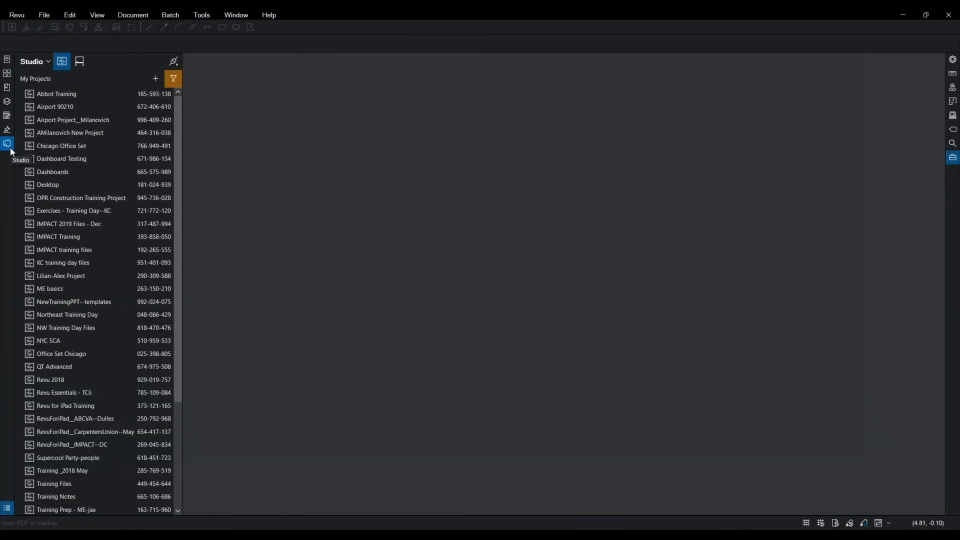
{"action": "left_click", "coordinate": [61, 64]}
{"action": "left_click", "coordinate": [62, 67]}
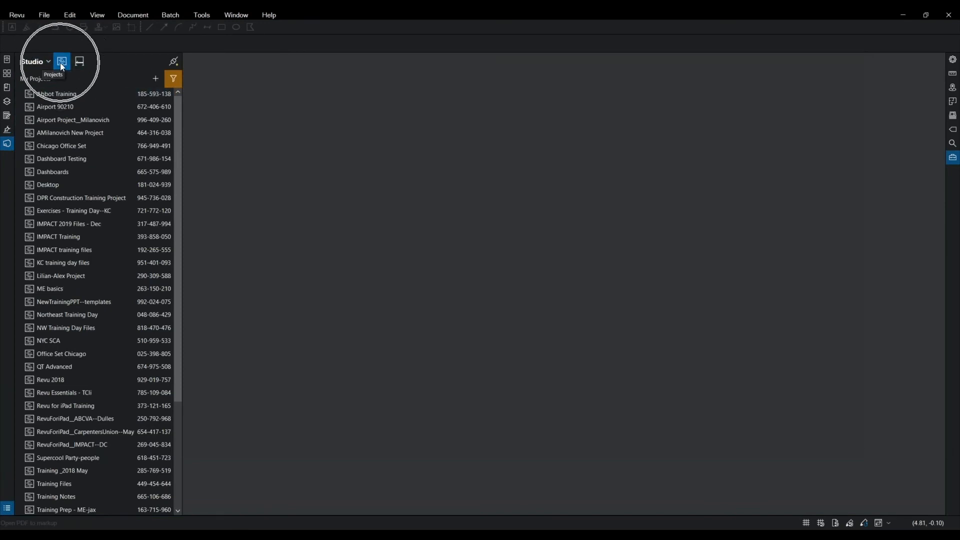
View the filtering and sorting options available for the Studio Projects list
{"action": "left_click", "coordinate": [154, 79]}
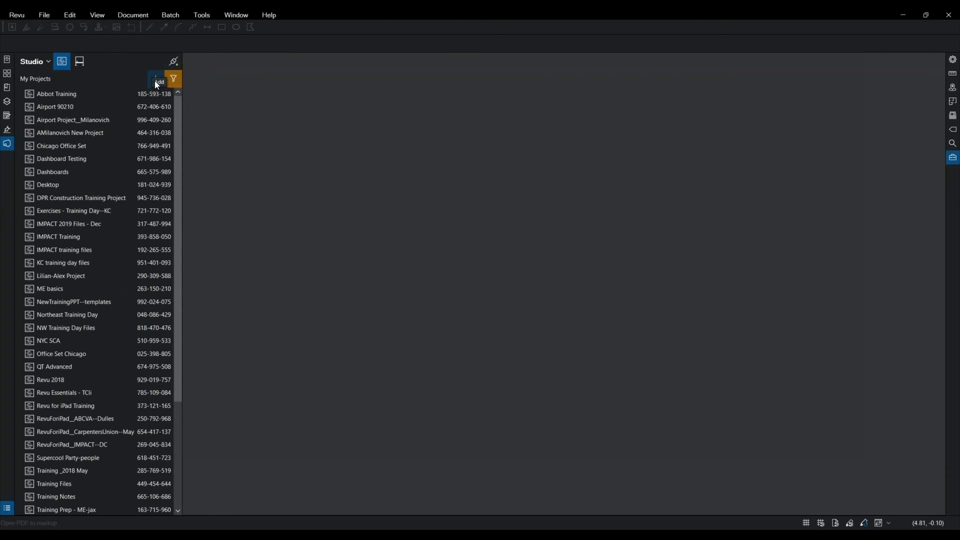
{"action": "left_click", "coordinate": [156, 82]}
{"action": "left_click", "coordinate": [179, 83]}
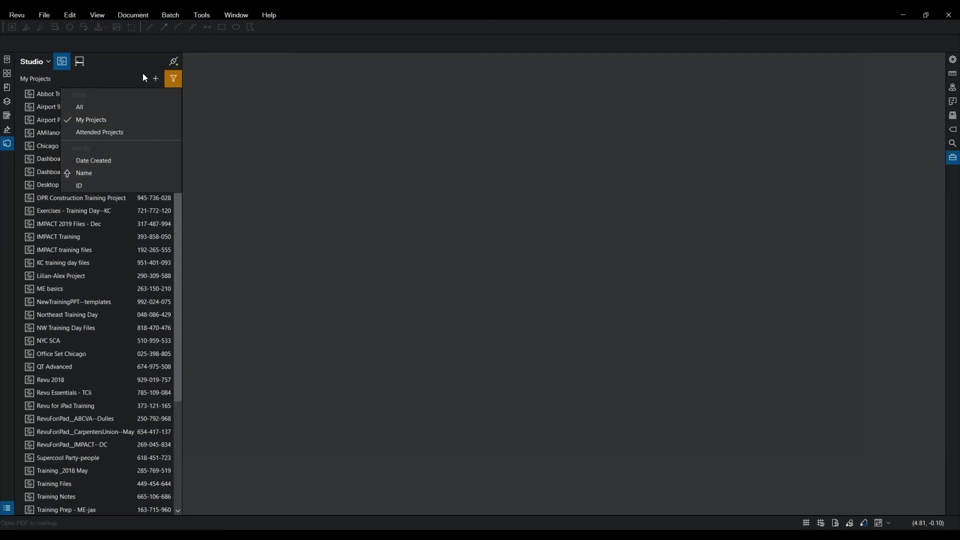
{"action": "left_click", "coordinate": [155, 79]}
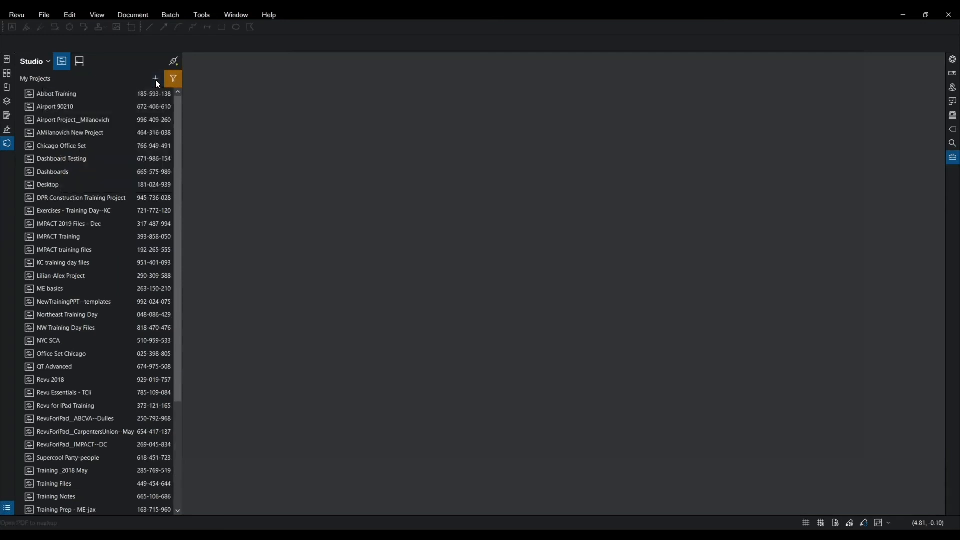
Create a new Studio Project named "Webinars fromHome"
{"action": "left_click", "coordinate": [156, 79]}
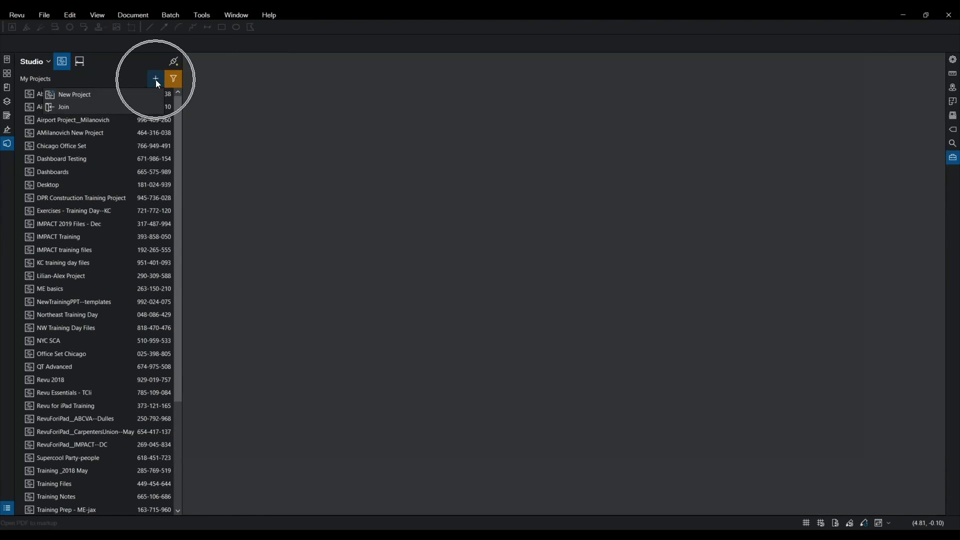
{"action": "left_click", "coordinate": [113, 94]}
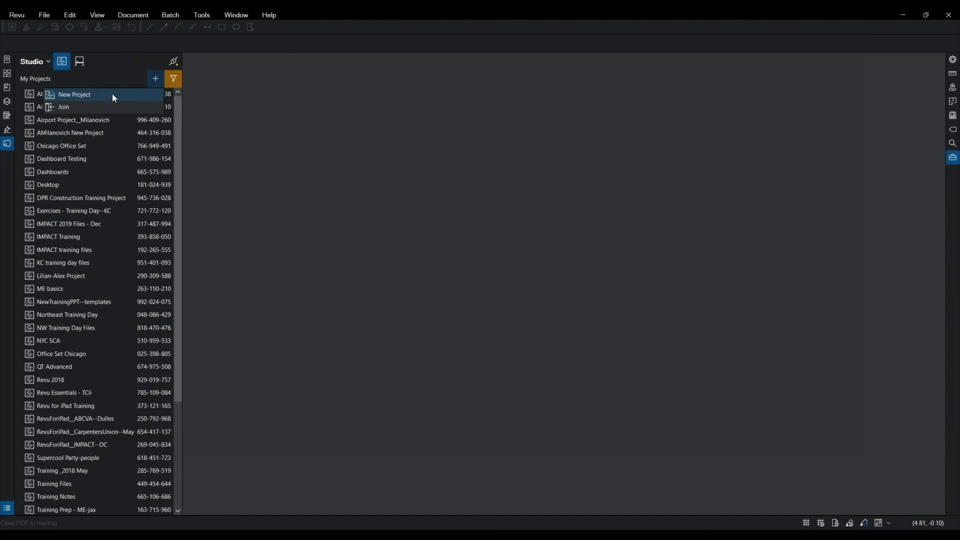
{"action": "left_click", "coordinate": [103, 107]}
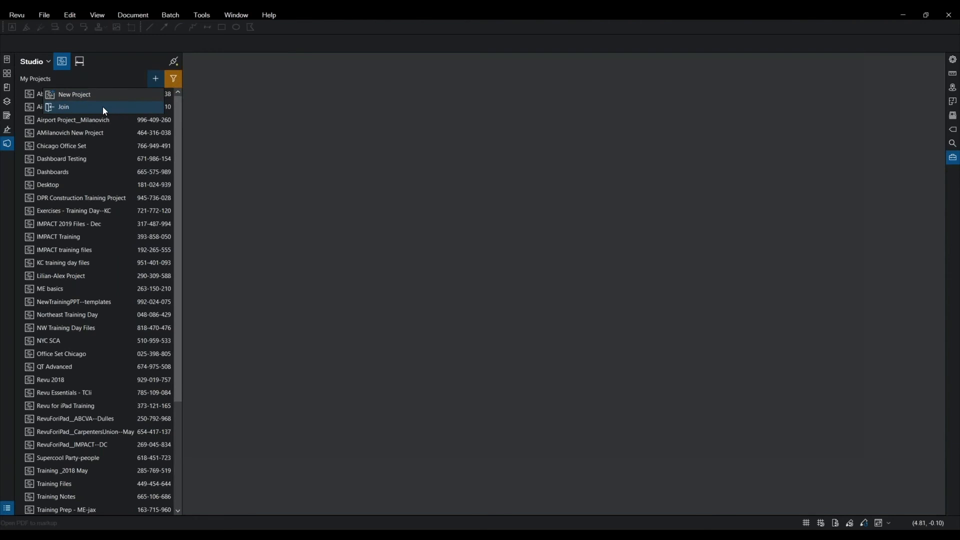
{"action": "left_click", "coordinate": [103, 97]}
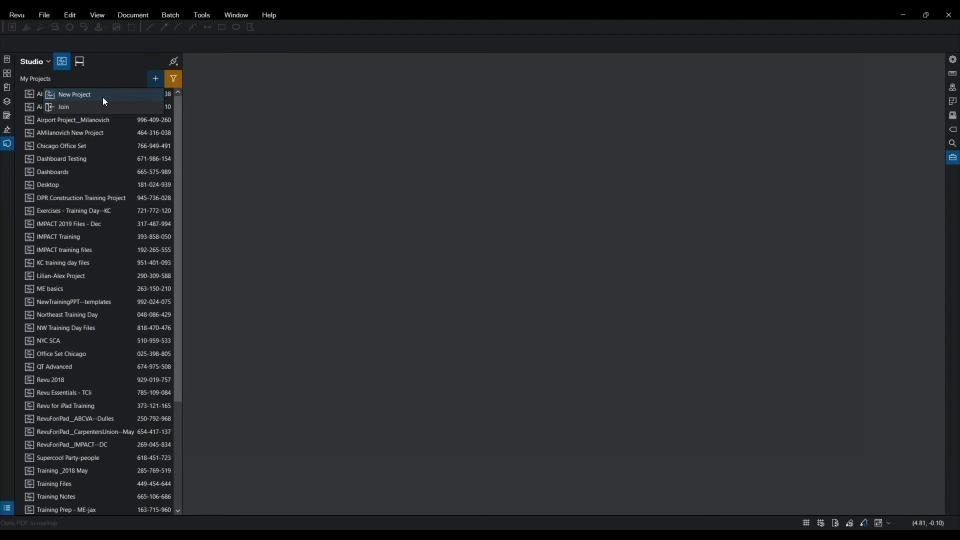
{"action": "left_click", "coordinate": [103, 97]}
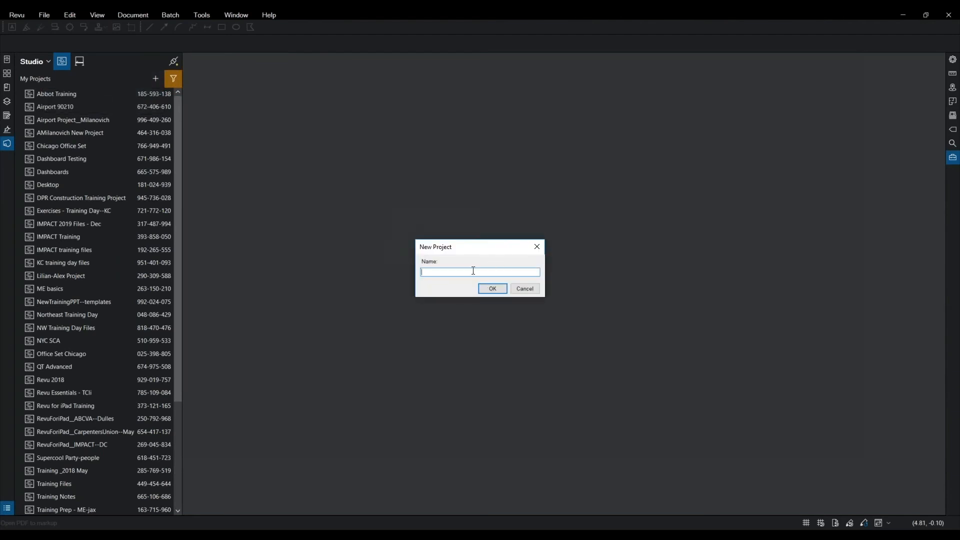
{"action": "type", "text": "WEbinar"}
{"action": "key", "text": "BackSpace"}
{"action": "key", "text": "BackSpace"}
{"action": "key", "text": "BackSpace"}
{"action": "key", "text": "BackSpace"}
{"action": "key", "text": "BackSpace"}
{"action": "key", "text": "BackSpace"}
{"action": "type", "text": "ebinars fromHome"}
{"action": "left_click", "coordinate": [490, 290]}
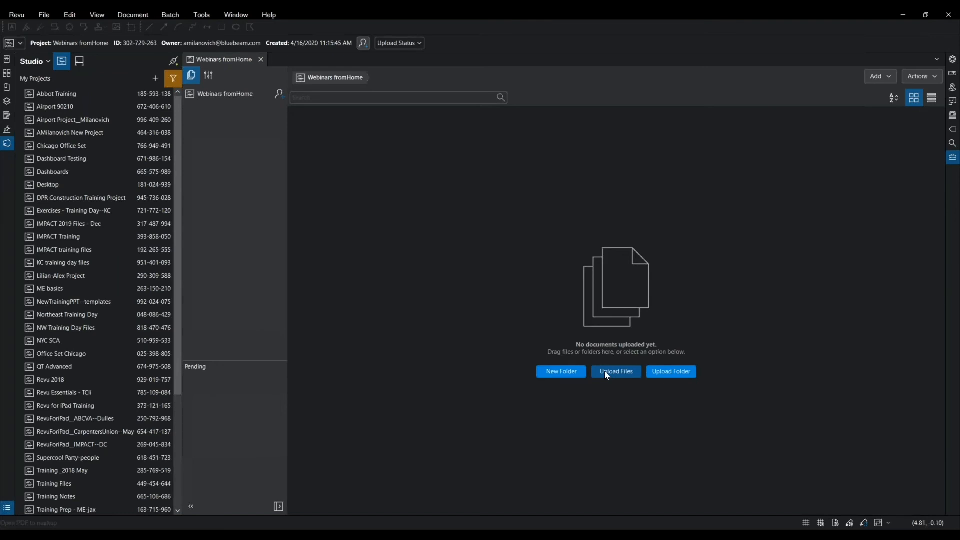
Upload the ChicagoOfficeProject folder from the Desktop into the new project
{"action": "left_click", "coordinate": [672, 370]}
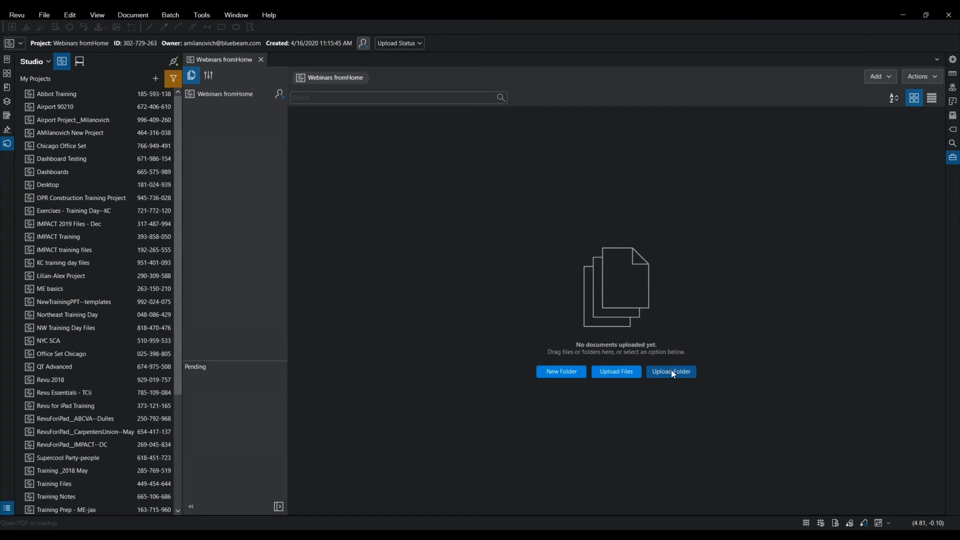
{"action": "left_click", "coordinate": [672, 371]}
{"action": "left_click", "coordinate": [672, 372]}
{"action": "left_click", "coordinate": [574, 373]}
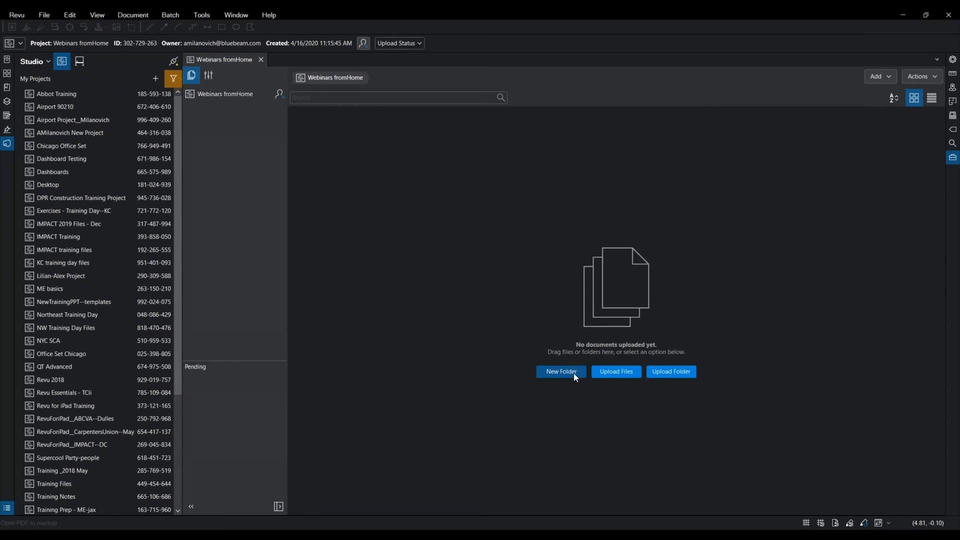
{"action": "left_click", "coordinate": [618, 371]}
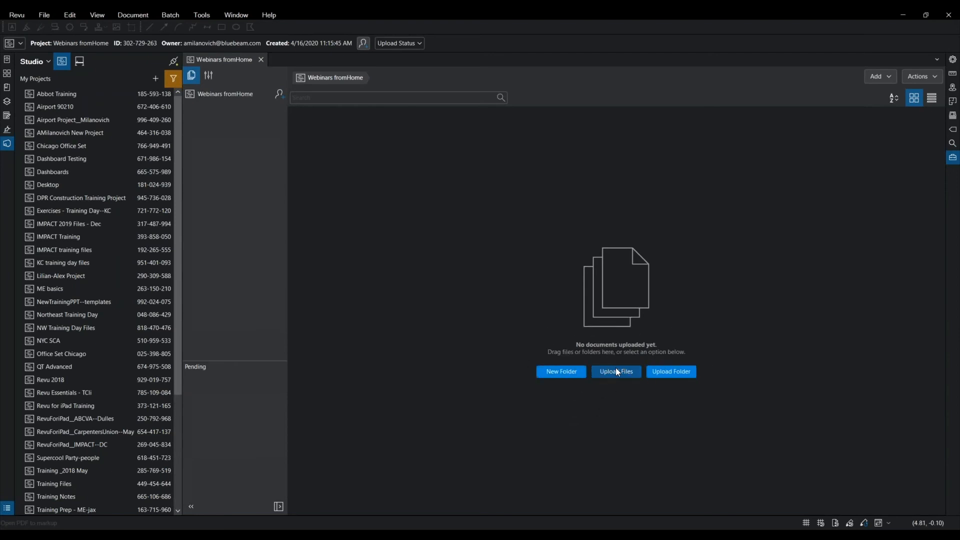
{"action": "left_click", "coordinate": [673, 374]}
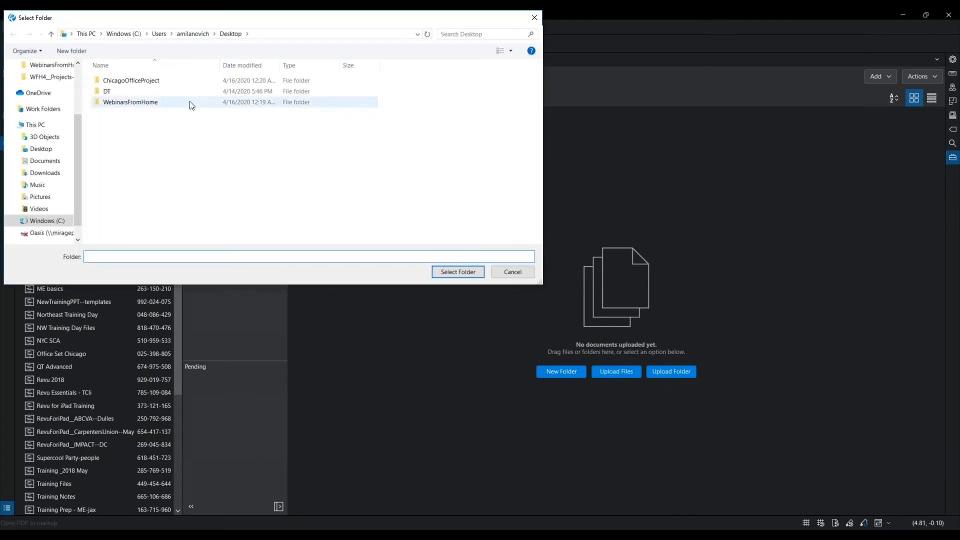
{"action": "left_click", "coordinate": [162, 83]}
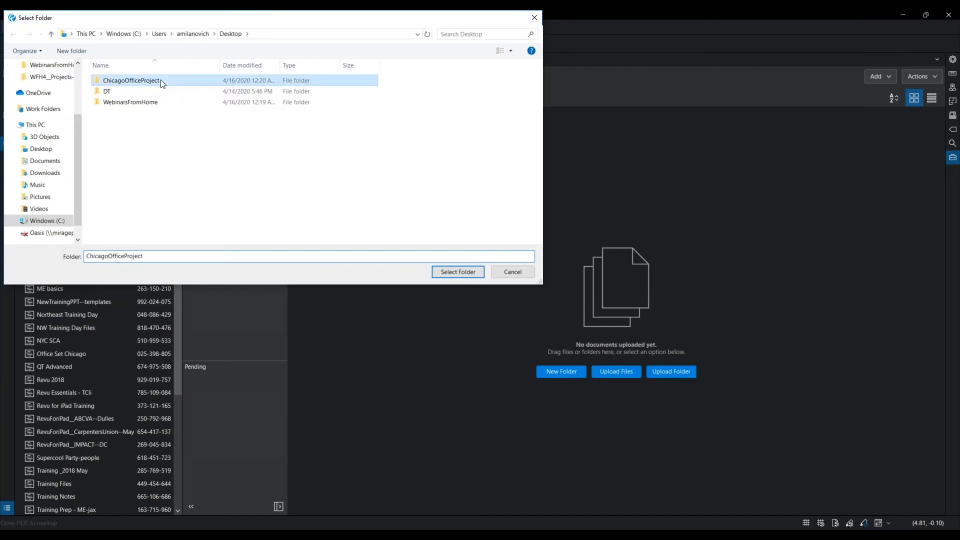
{"action": "left_click", "coordinate": [455, 273]}
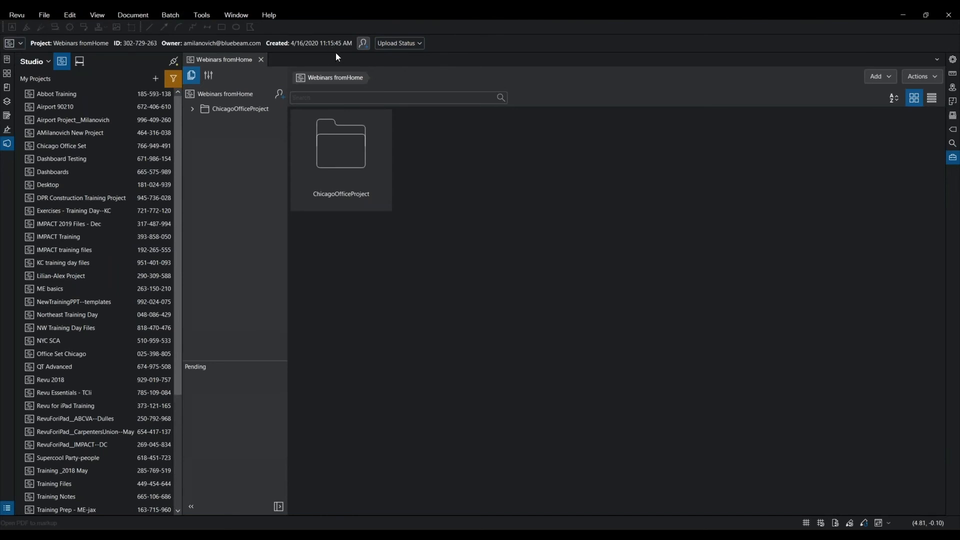
Review the project's name, ID, owner and creation details, and check its upload status
{"action": "left_click", "coordinate": [101, 46]}
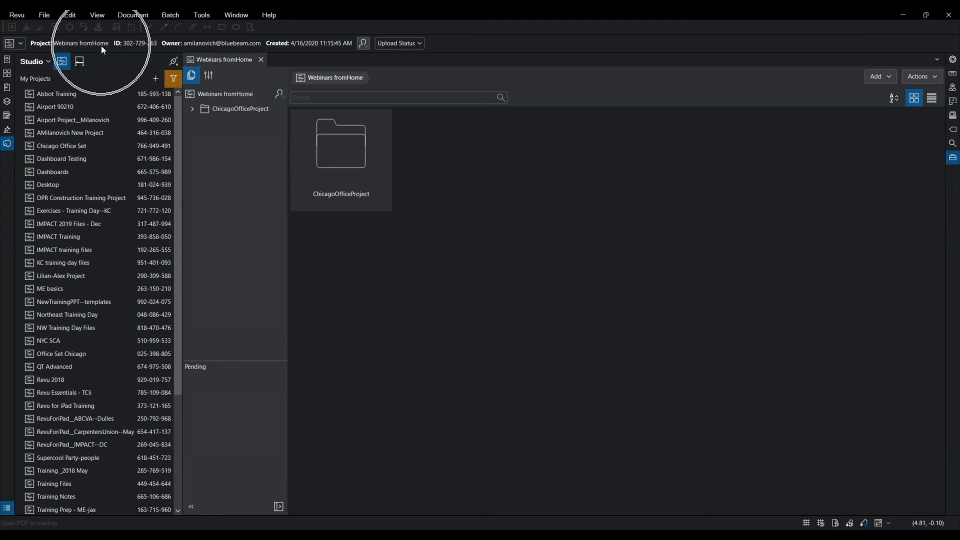
{"action": "left_click", "coordinate": [139, 46]}
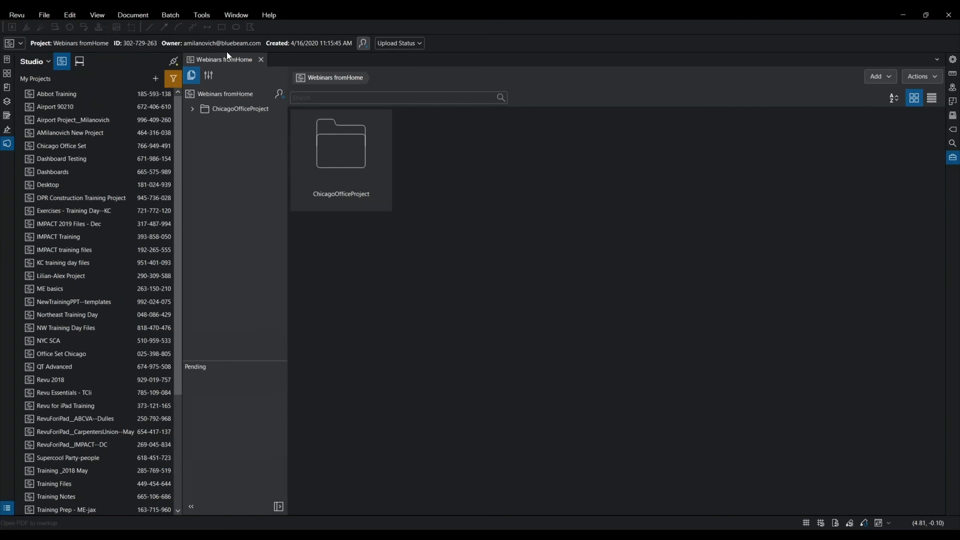
{"action": "left_click", "coordinate": [305, 47]}
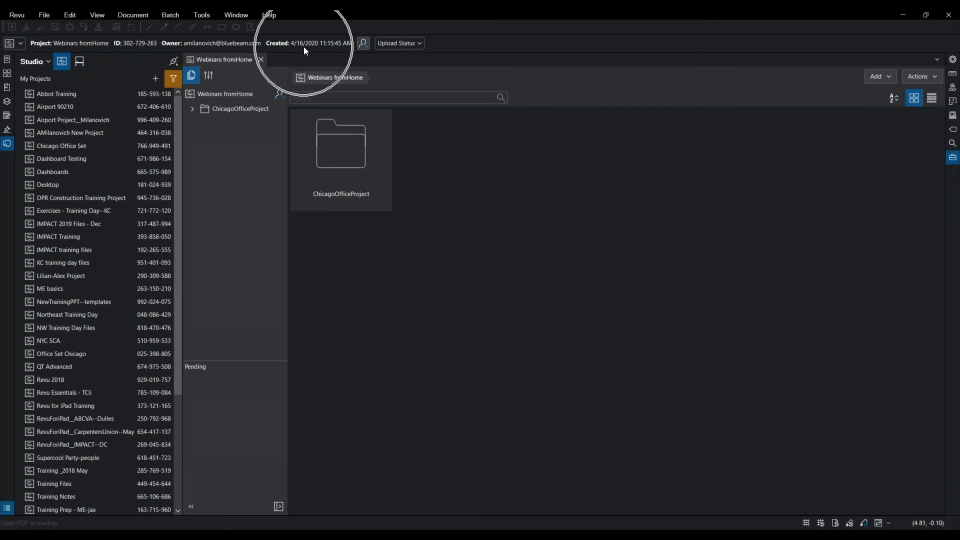
{"action": "left_click", "coordinate": [413, 45]}
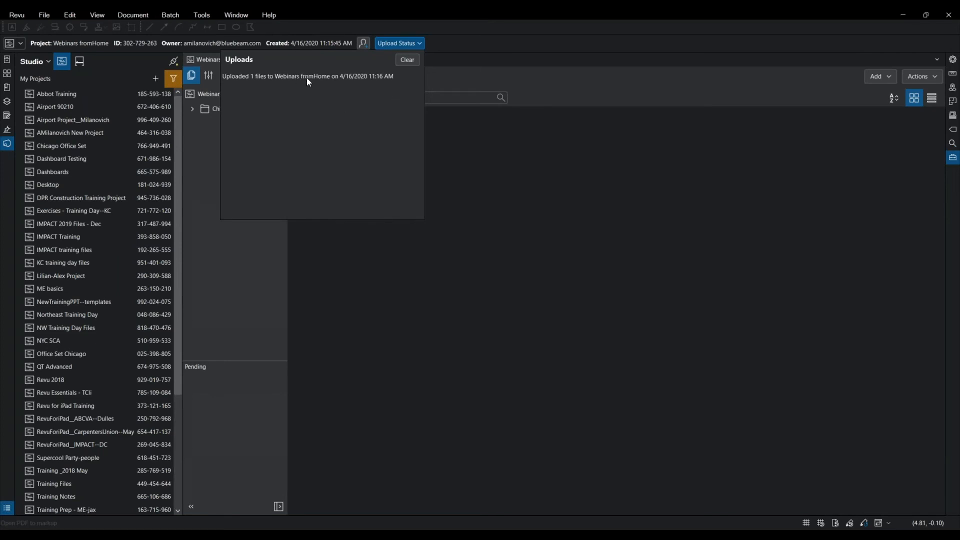
{"action": "left_click", "coordinate": [536, 205]}
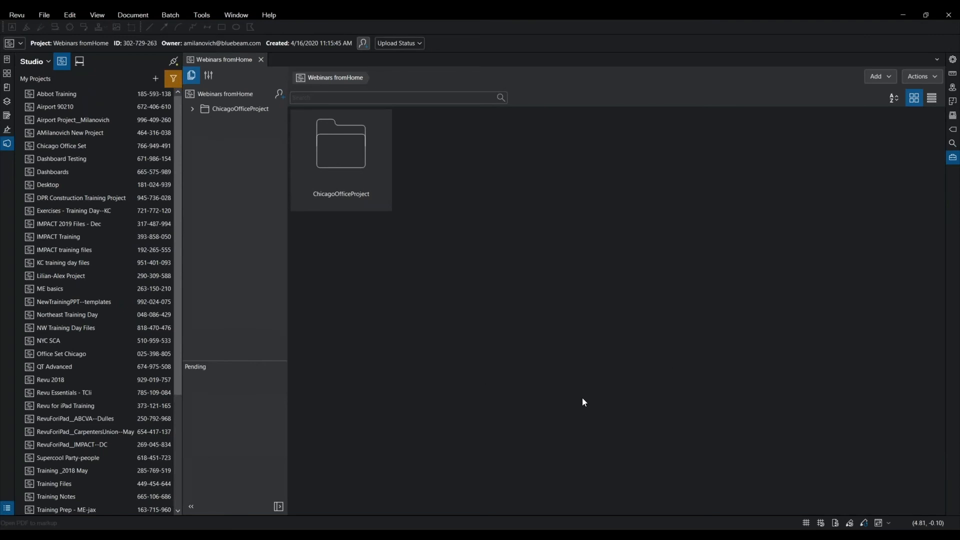
{"action": "left_click", "coordinate": [525, 343]}
View the options for adding new folders, files or uploaded folders to the project
{"action": "left_click", "coordinate": [879, 78]}
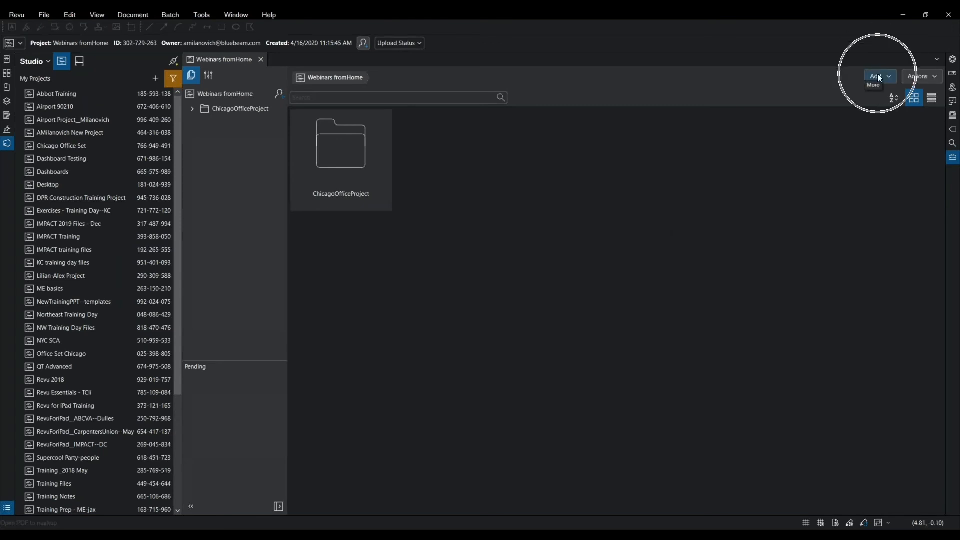
{"action": "left_click", "coordinate": [880, 78]}
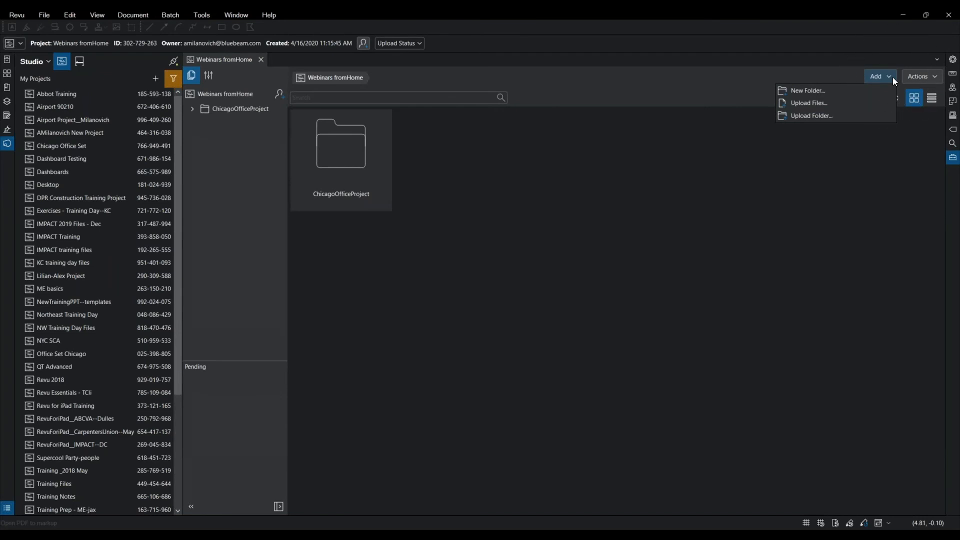
{"action": "left_click", "coordinate": [904, 186]}
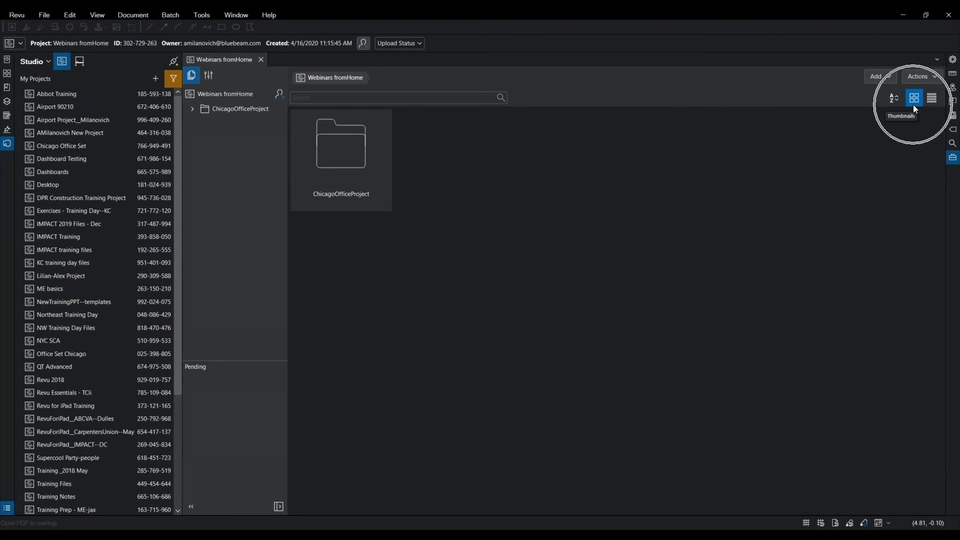
Show the project's contents as a list, return to thumbnails, and hide the Studio projects panel
{"action": "left_click", "coordinate": [368, 158]}
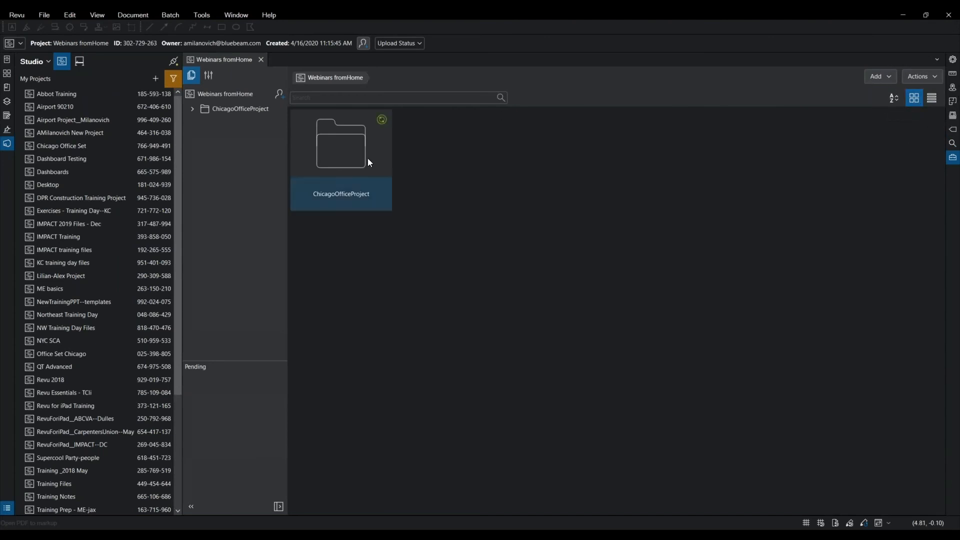
{"action": "left_click", "coordinate": [931, 99]}
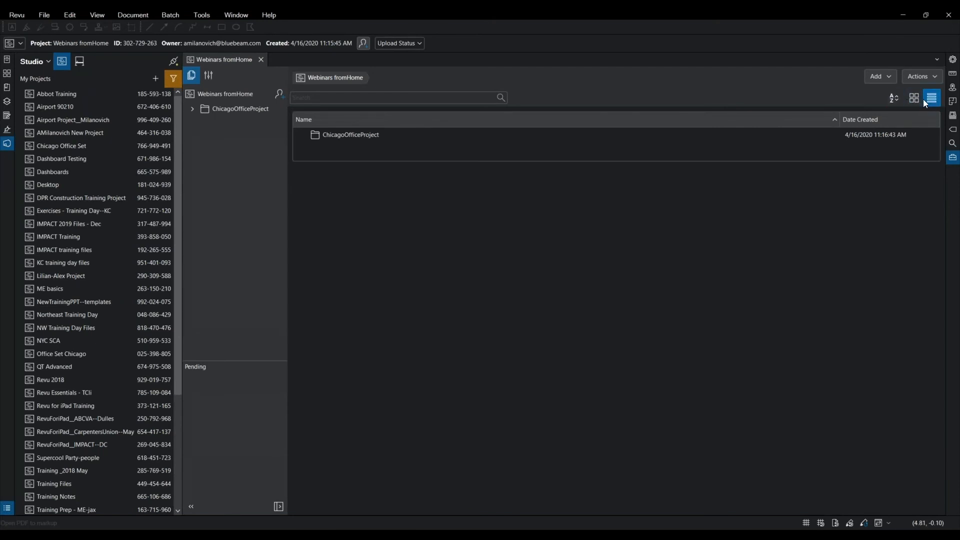
{"action": "left_click", "coordinate": [915, 99]}
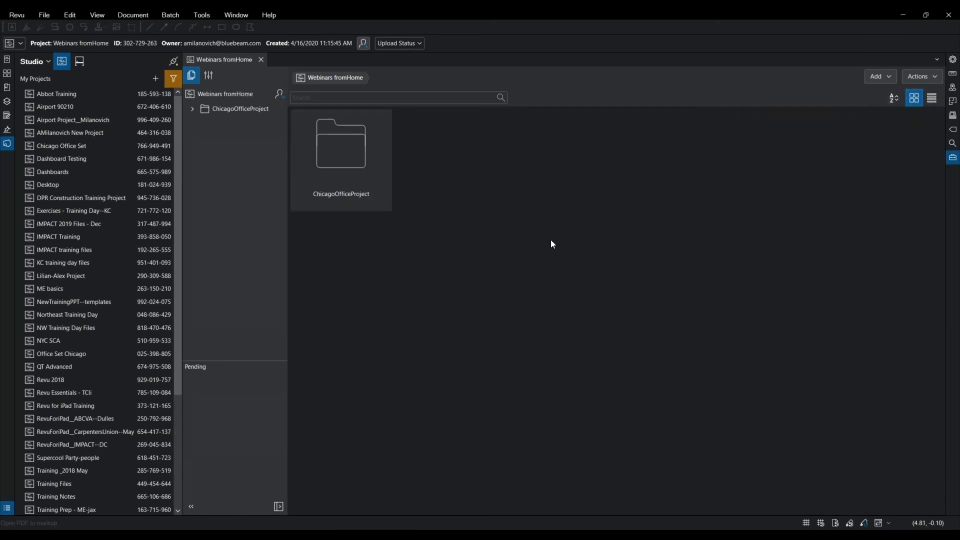
{"action": "double_click", "coordinate": [183, 221]}
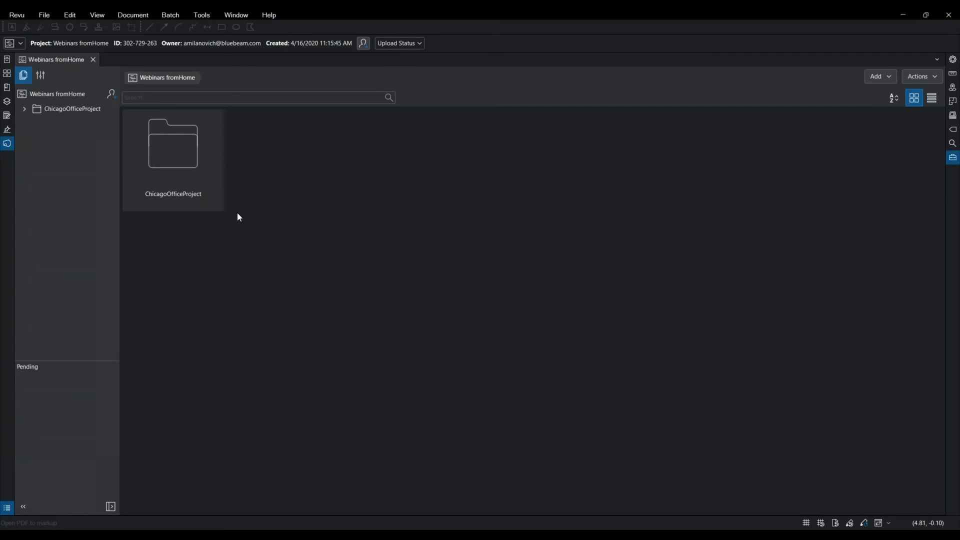
Start a project invitation and add the WebTraining group's members as invitees
{"action": "left_click", "coordinate": [112, 95]}
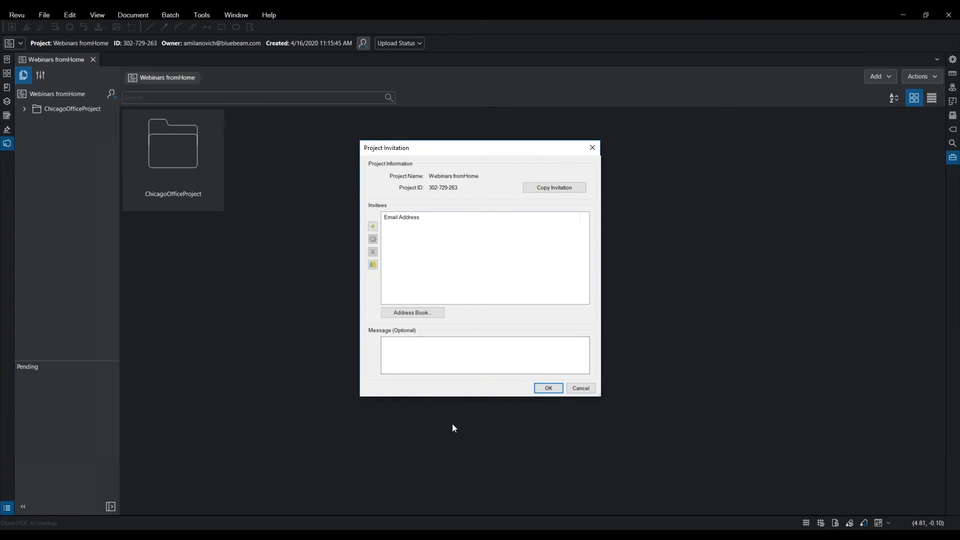
{"action": "left_click", "coordinate": [549, 187]}
{"action": "key", "text": "ctrl"}
{"action": "key", "text": "ctrl"}
{"action": "left_click", "coordinate": [372, 266]}
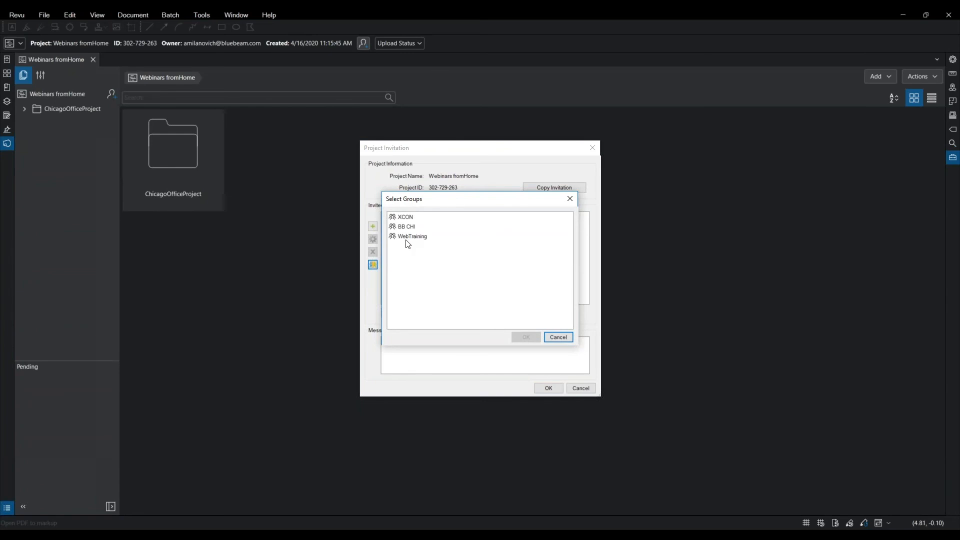
{"action": "left_click", "coordinate": [408, 237]}
{"action": "left_click", "coordinate": [525, 337]}
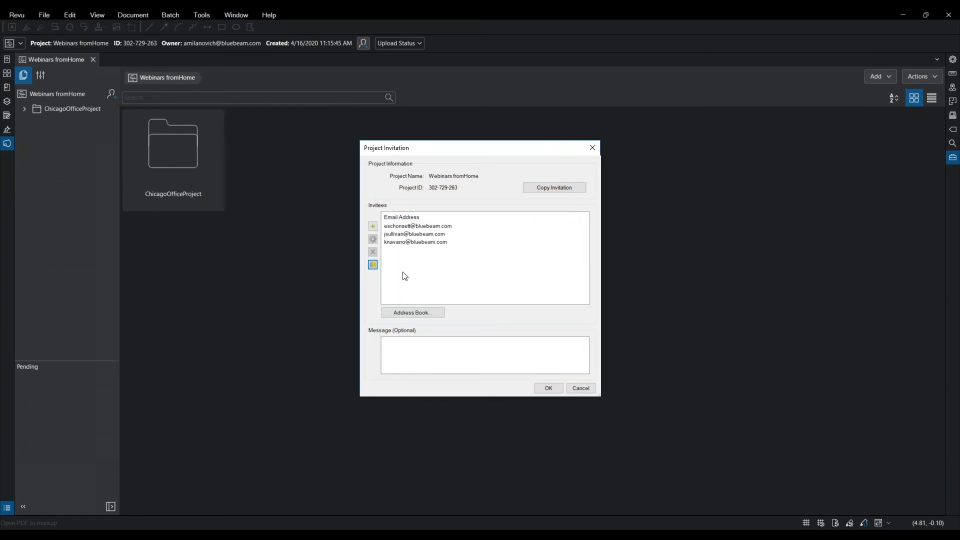
Leave the optional message blank and send the project invitations to the listed invitees
{"action": "left_click", "coordinate": [435, 348]}
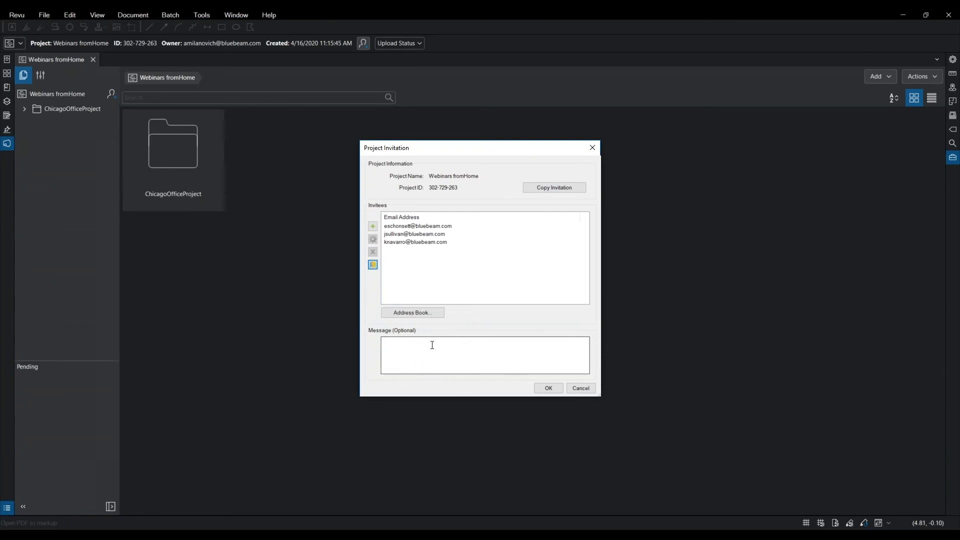
{"action": "left_click", "coordinate": [541, 348]}
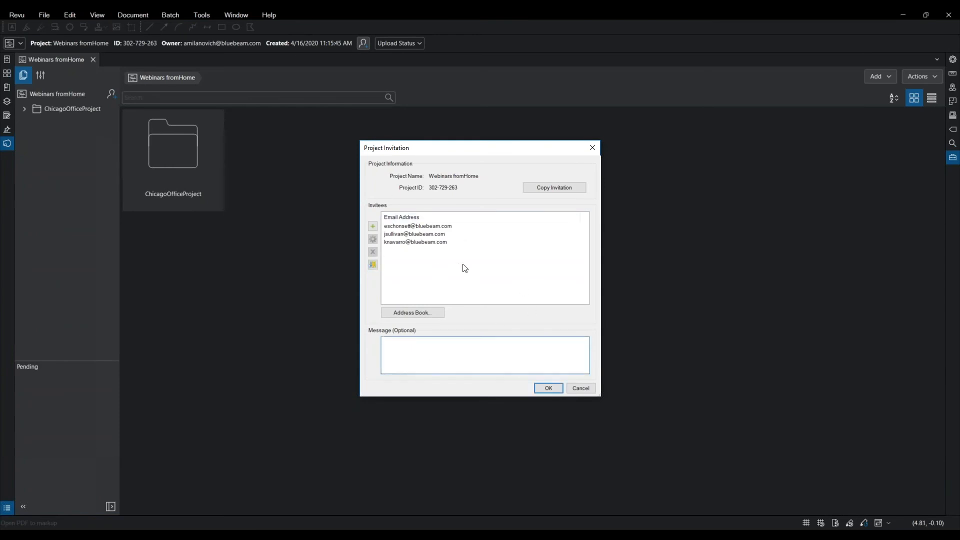
{"action": "left_click", "coordinate": [549, 389]}
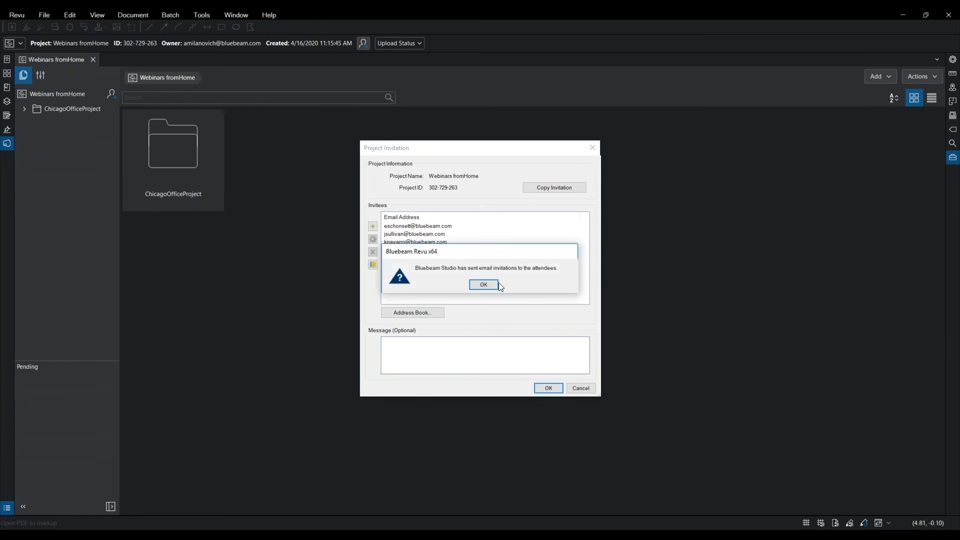
{"action": "left_click", "coordinate": [484, 285]}
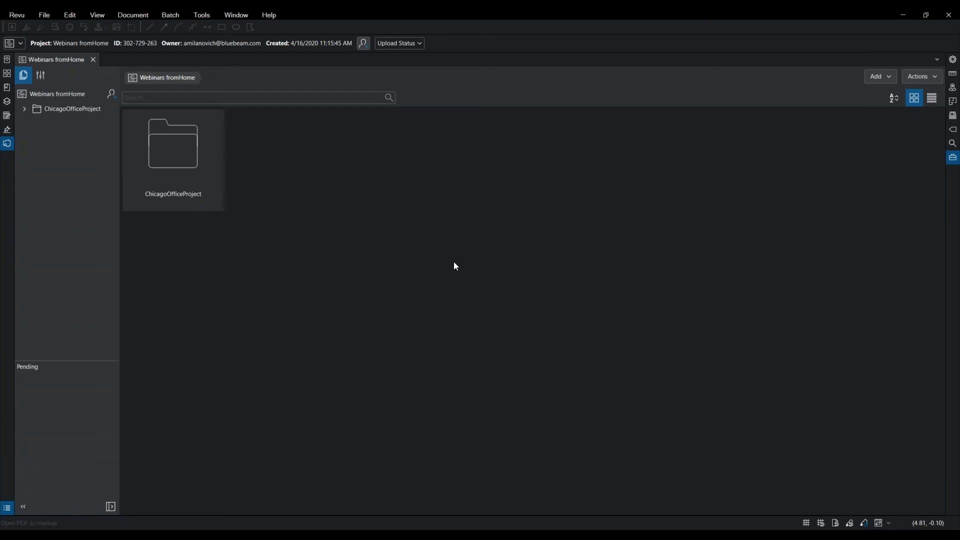
Open the project's settings and review its general information and user access list
{"action": "key", "text": "ctrl"}
{"action": "left_click", "coordinate": [41, 82]}
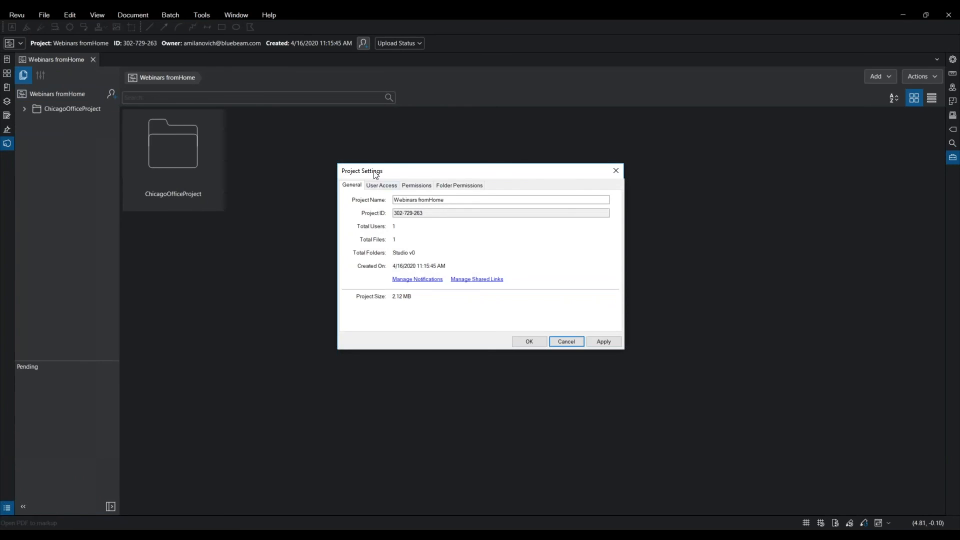
{"action": "key", "text": "ctrl"}
{"action": "key", "text": "ctrl"}
{"action": "key", "text": "ctrl"}
{"action": "left_click", "coordinate": [392, 187]}
{"action": "left_click", "coordinate": [392, 186]}
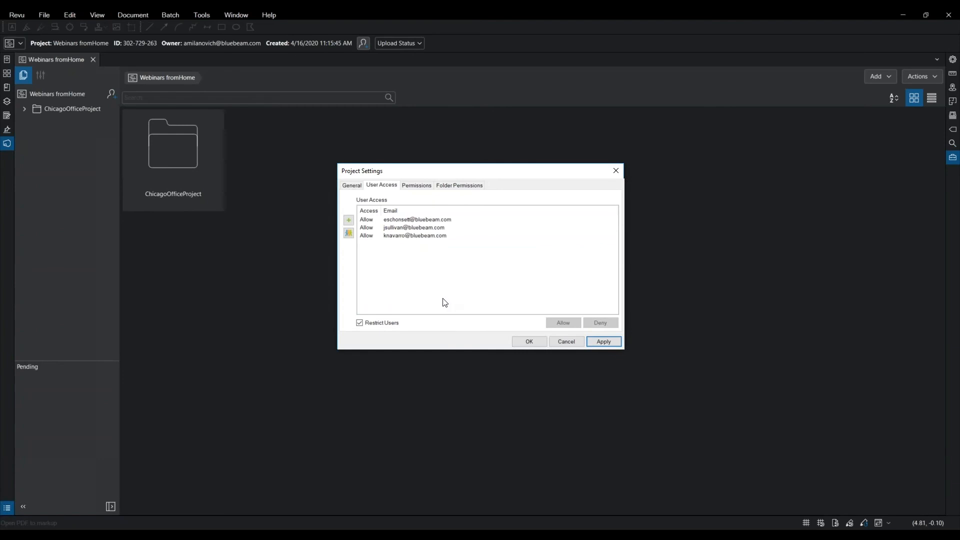
Review the Attendees' project permissions and the WebTraining group's membership, leaving group management without changes
{"action": "left_click", "coordinate": [422, 193]}
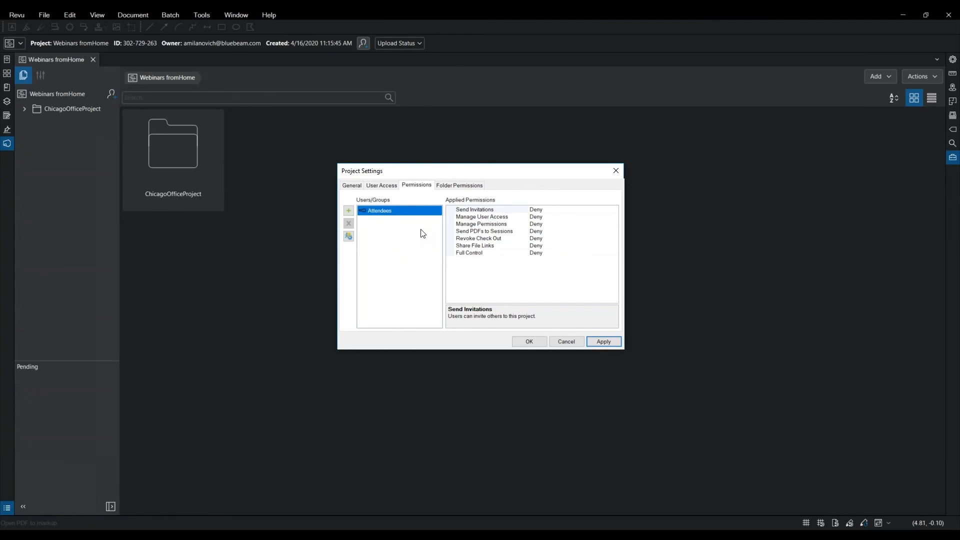
{"action": "left_click", "coordinate": [350, 238]}
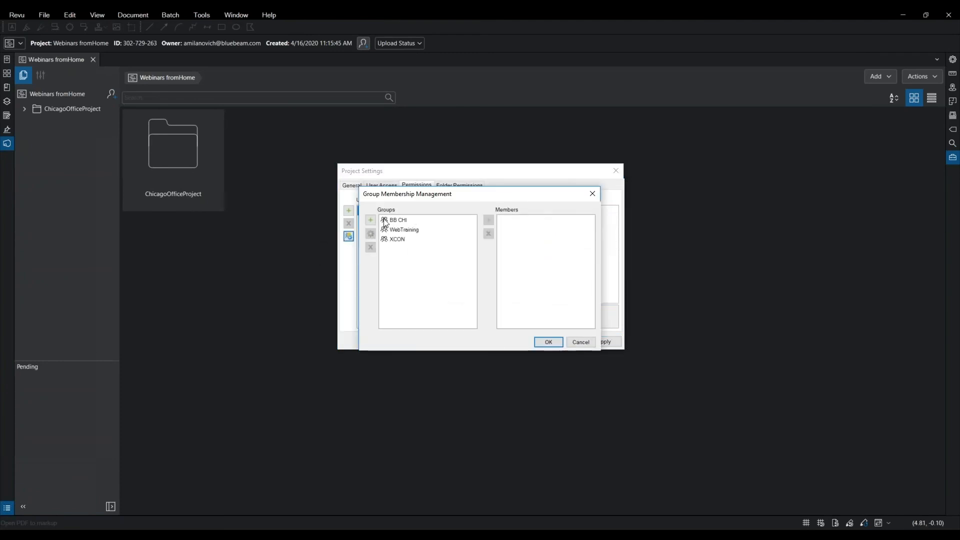
{"action": "left_click", "coordinate": [372, 223]}
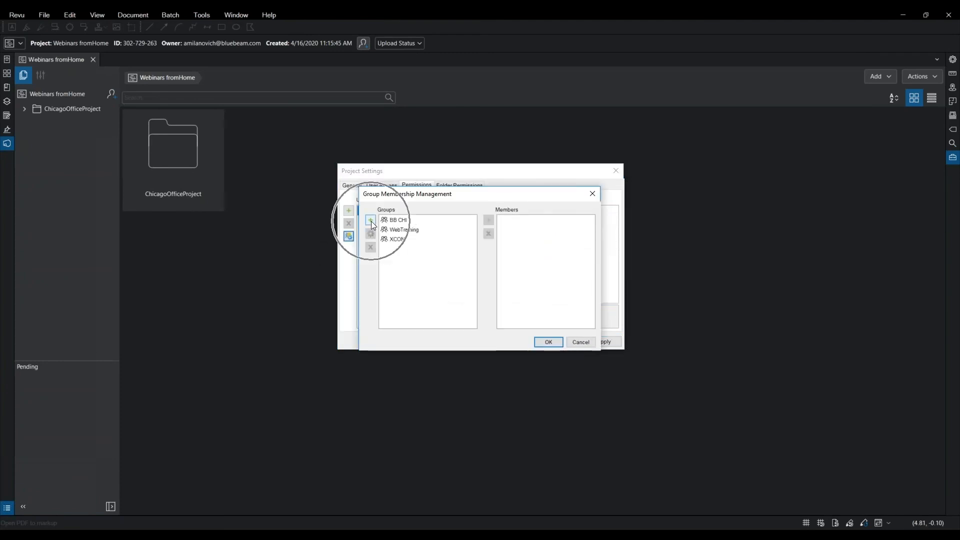
{"action": "key", "text": "ctrl"}
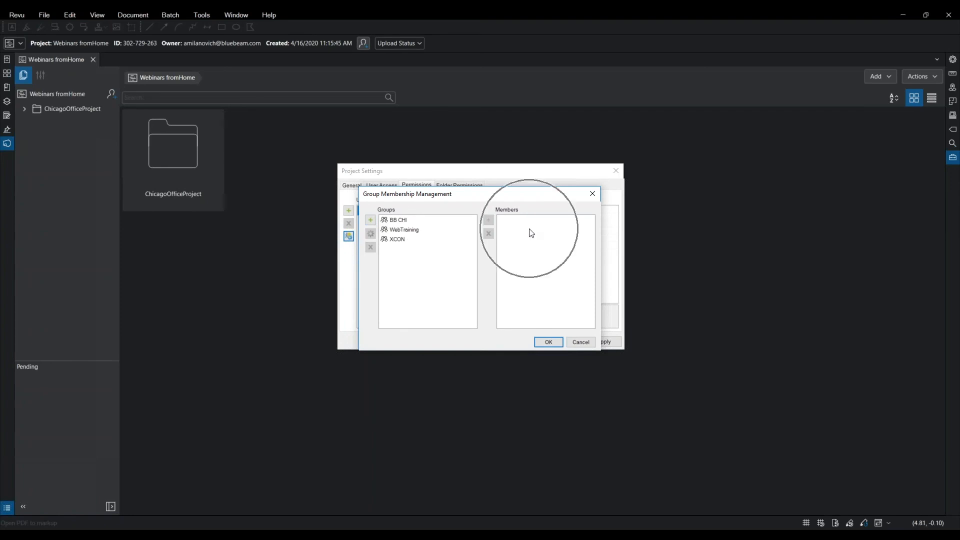
{"action": "key", "text": "ctrl"}
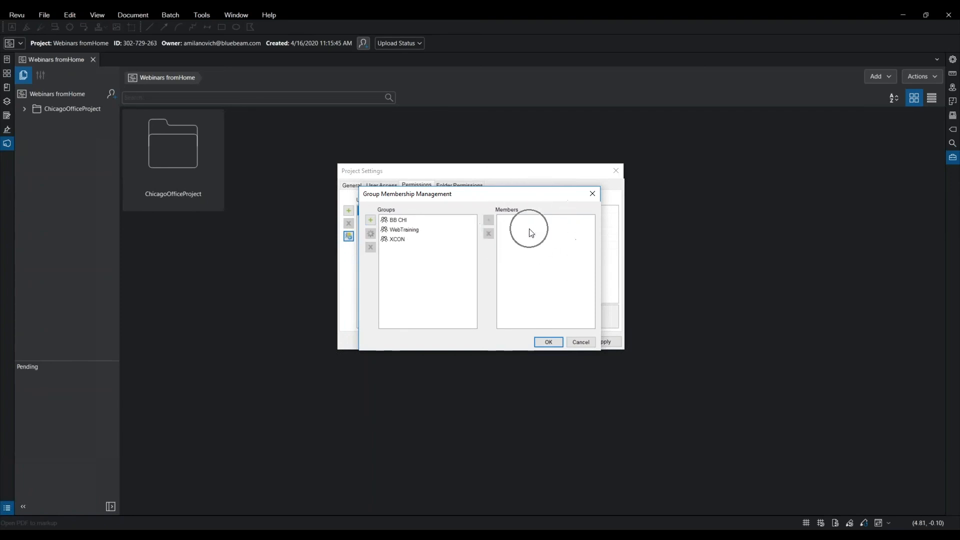
{"action": "left_click", "coordinate": [414, 233]}
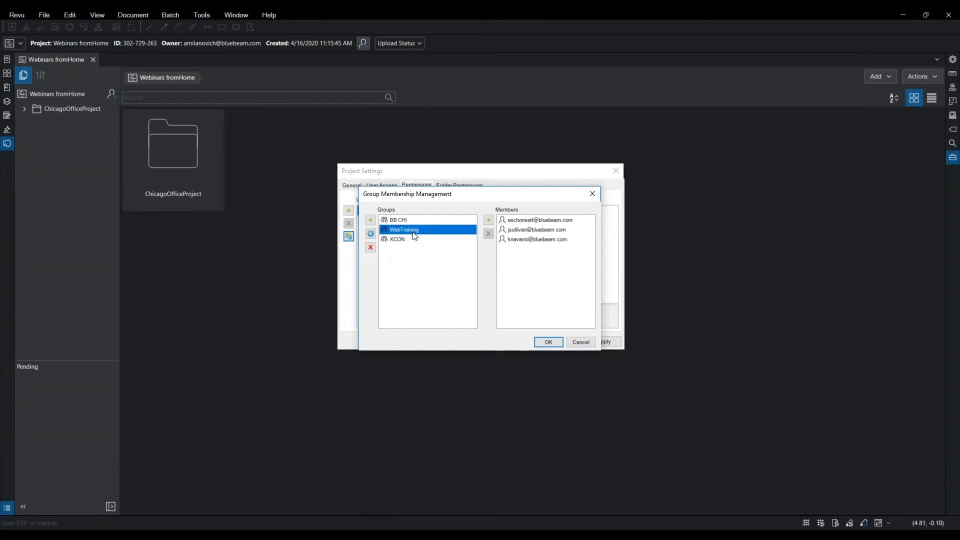
{"action": "left_click", "coordinate": [548, 242]}
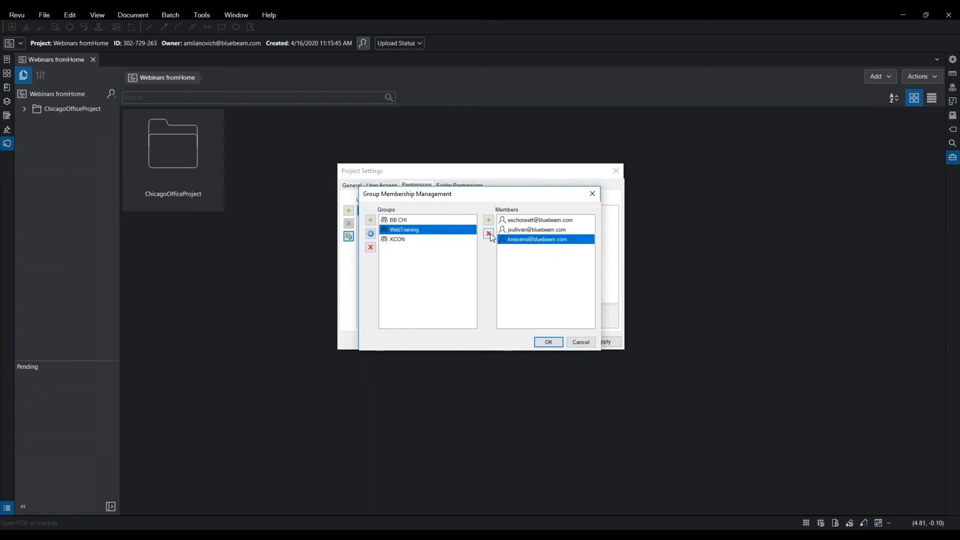
{"action": "left_click", "coordinate": [585, 342]}
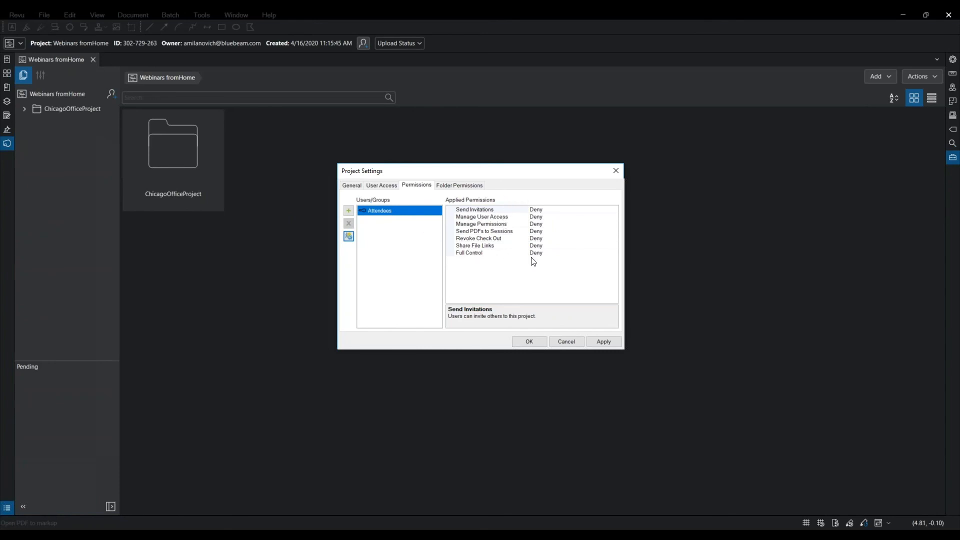
{"action": "key", "text": "ctrl"}
Show the Attendees' folder permissions and expand Project Root and ChicagoOfficeProject to list their subfolders
{"action": "left_click", "coordinate": [459, 192]}
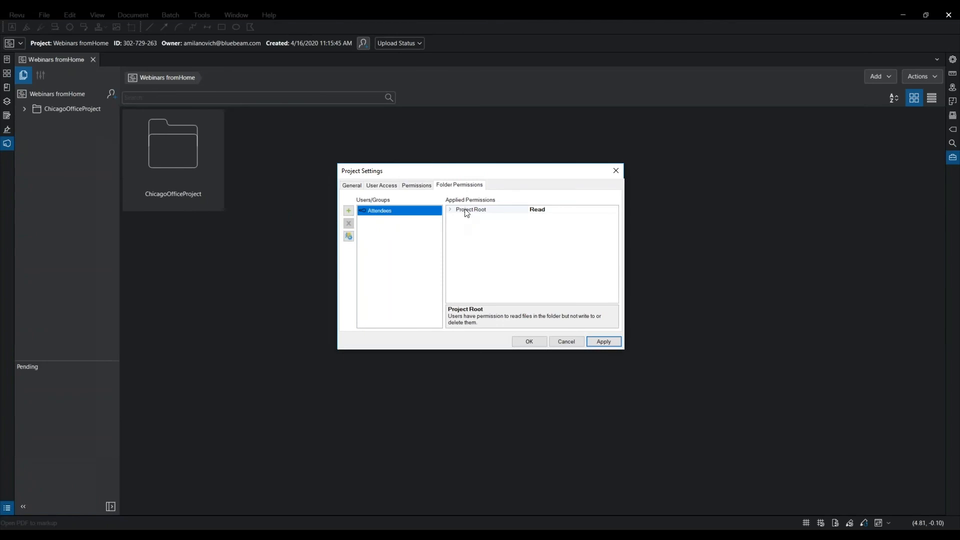
{"action": "left_click", "coordinate": [451, 214]}
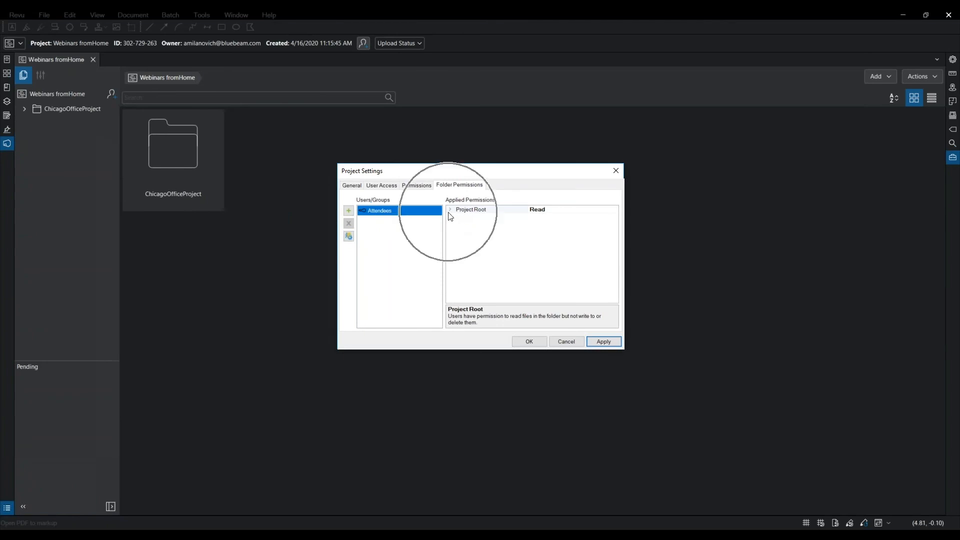
{"action": "left_click", "coordinate": [451, 212]}
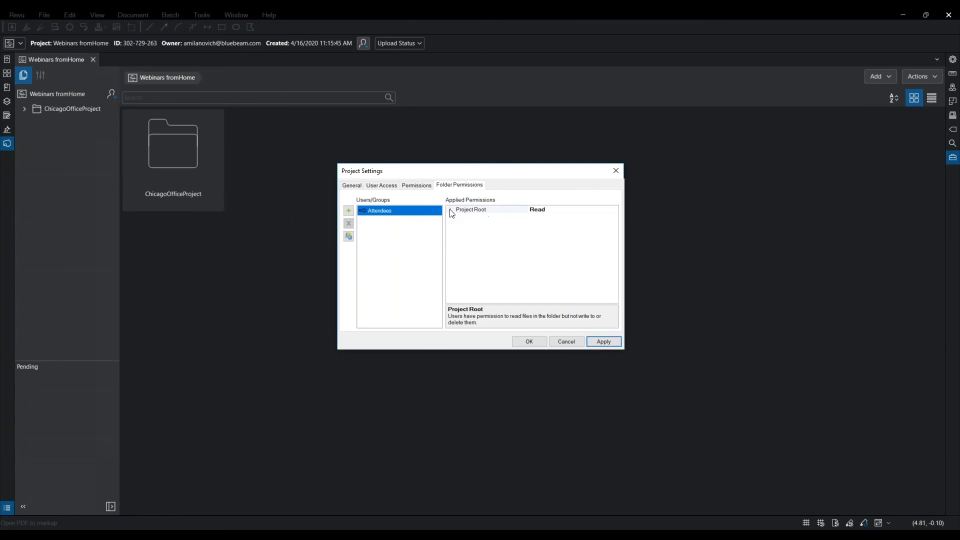
{"action": "left_click", "coordinate": [459, 218]}
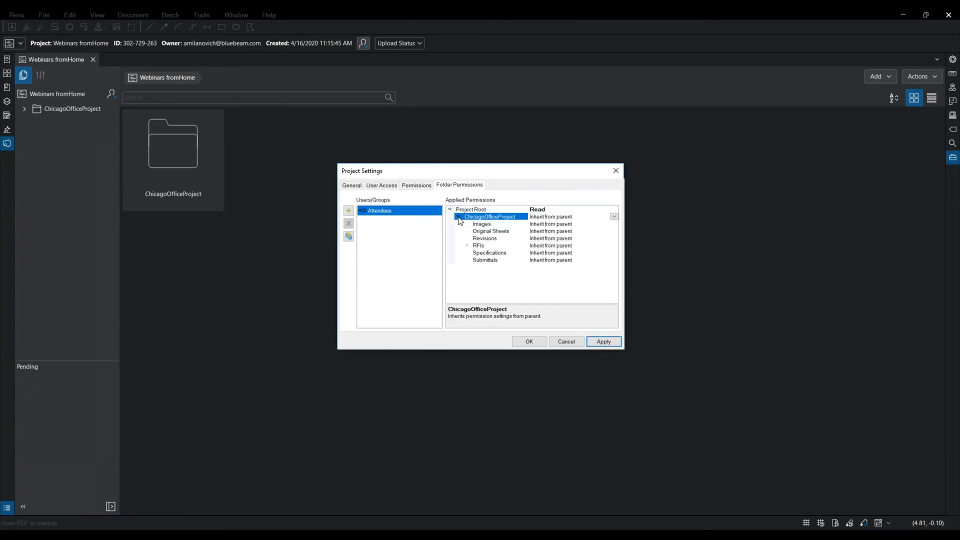
Examine the permission options available for the Revisions folder, then leave the project settings without saving changes
{"action": "left_click", "coordinate": [540, 216]}
{"action": "left_click", "coordinate": [551, 210]}
{"action": "left_click", "coordinate": [551, 238]}
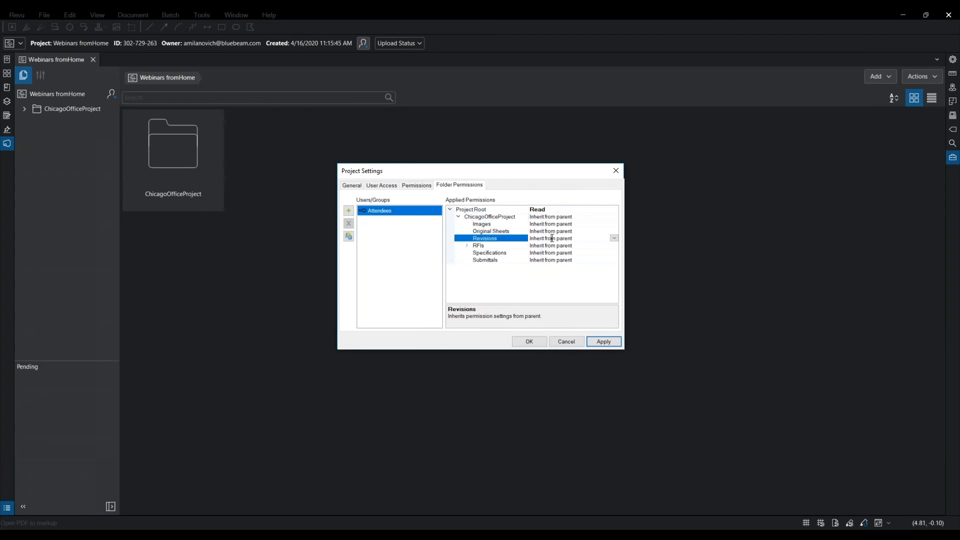
{"action": "left_click", "coordinate": [614, 238]}
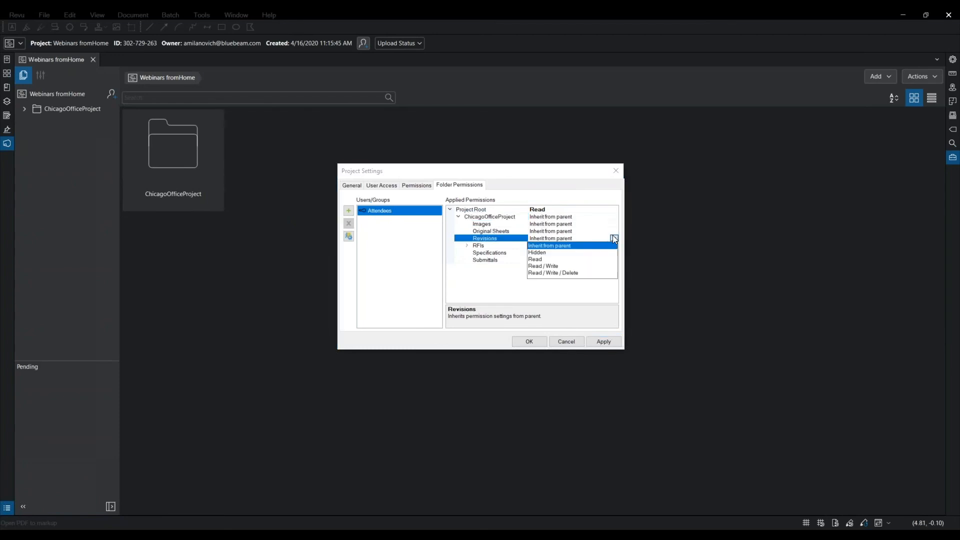
{"action": "left_click", "coordinate": [557, 267]}
{"action": "left_click", "coordinate": [496, 272]}
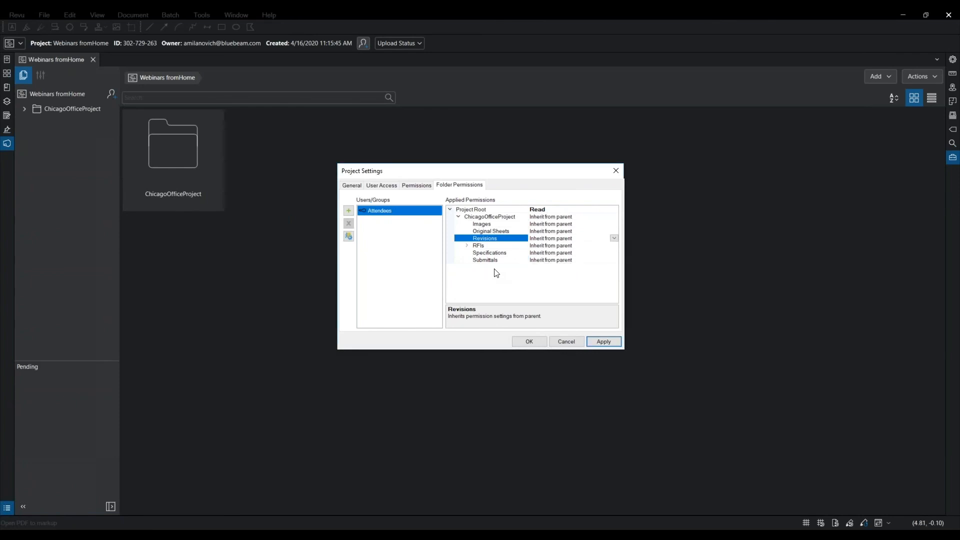
{"action": "left_click", "coordinate": [566, 341]}
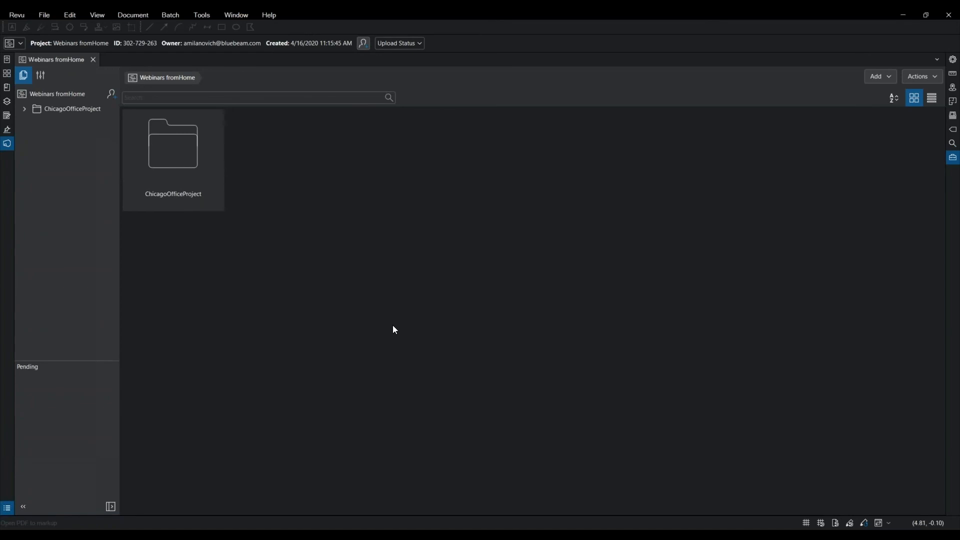
Open ChicagoOfficePlan__StudioProjects.pdf from the project's Original Sheets folder in Split View
{"action": "left_click", "coordinate": [24, 109]}
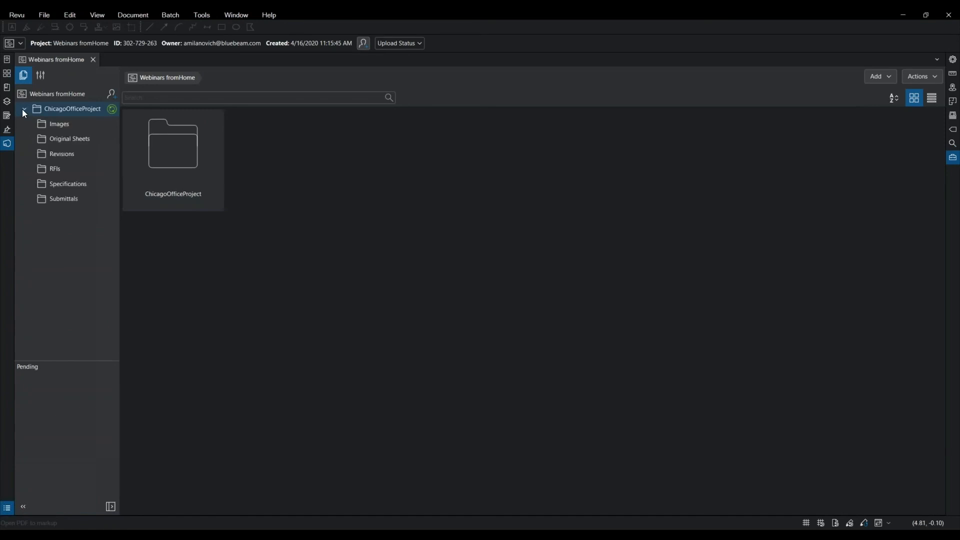
{"action": "left_click", "coordinate": [28, 138]}
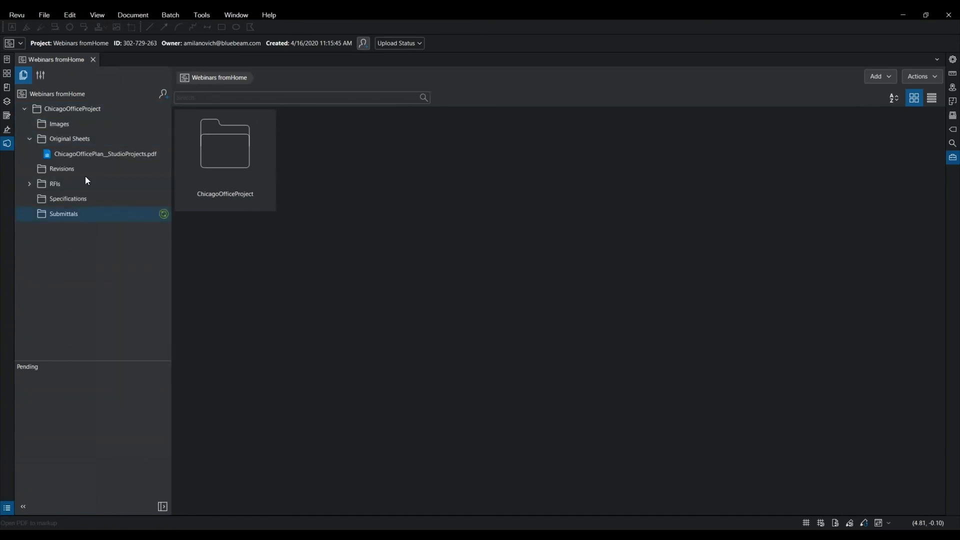
{"action": "left_click", "coordinate": [74, 152]}
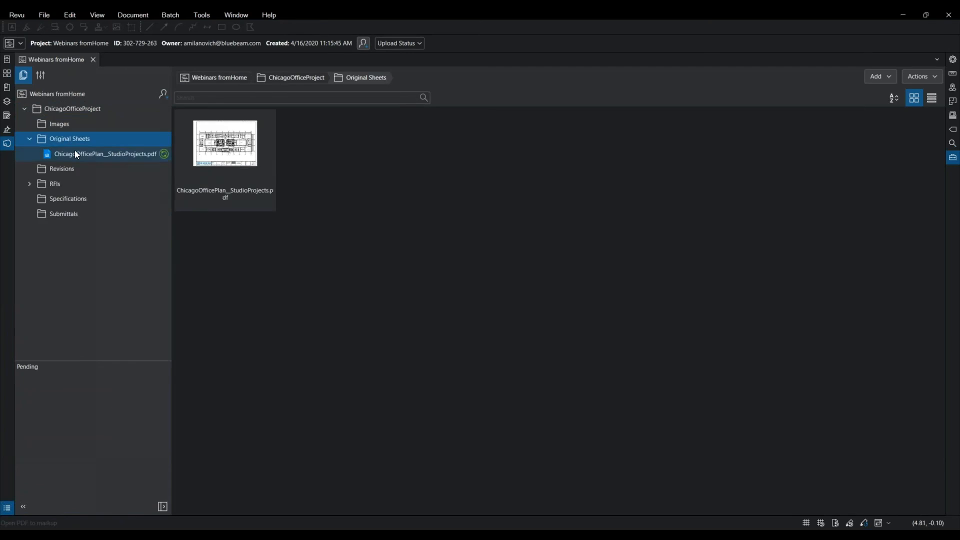
{"action": "double_click", "coordinate": [215, 148]}
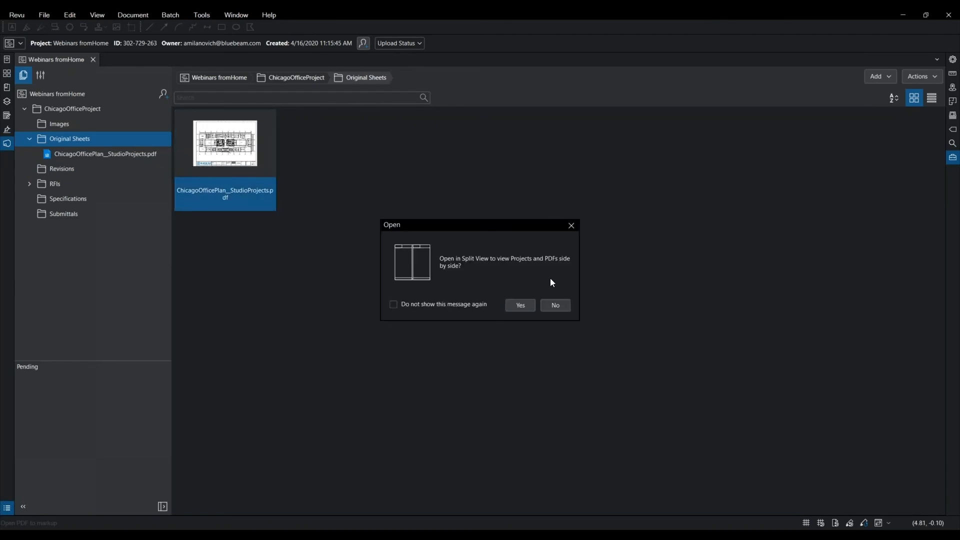
{"action": "left_click", "coordinate": [520, 305]}
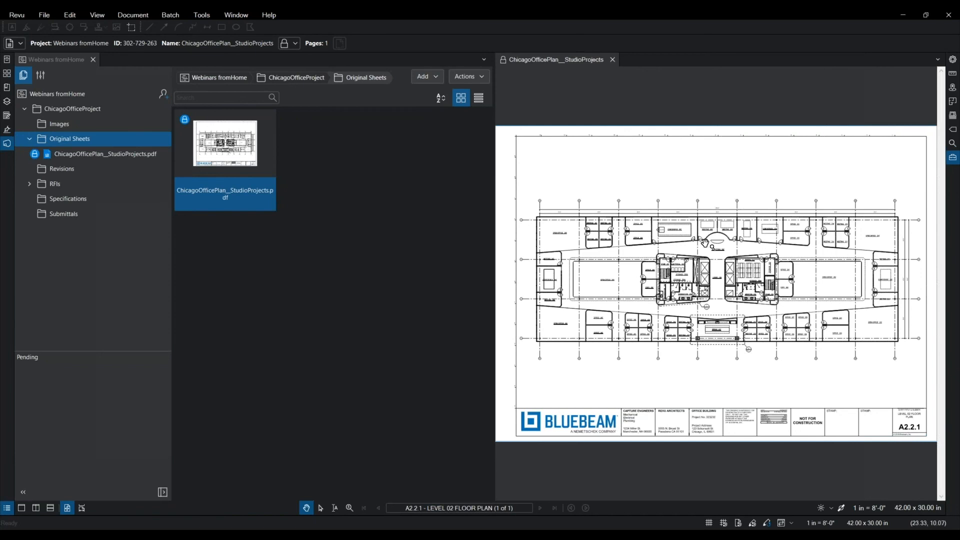
Check out the open ChicagoOfficePlan__StudioProjects drawing for editing
{"action": "left_click", "coordinate": [504, 62]}
{"action": "left_click", "coordinate": [506, 64]}
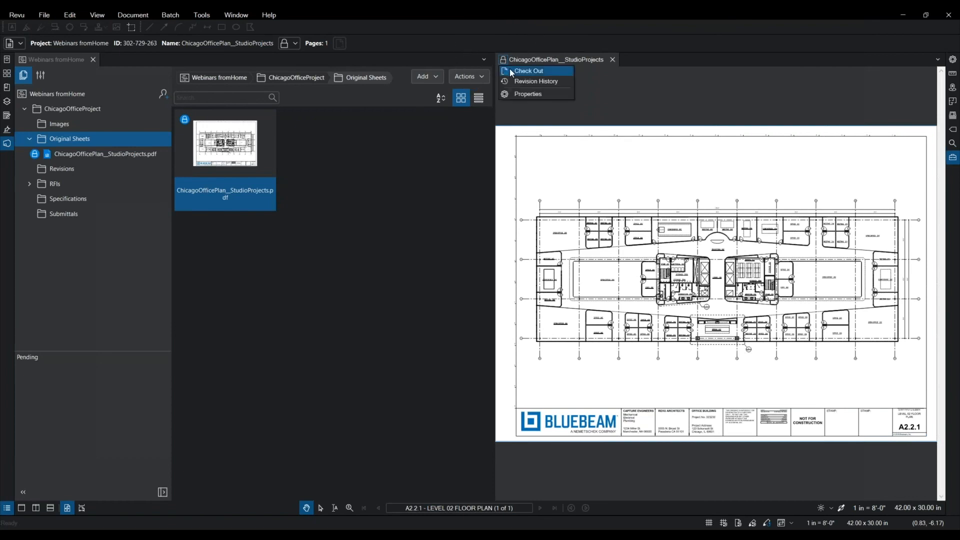
{"action": "left_click", "coordinate": [512, 70]}
{"action": "key", "text": "ctrl"}
{"action": "key", "text": "ctrl"}
{"action": "key", "text": "ctrl"}
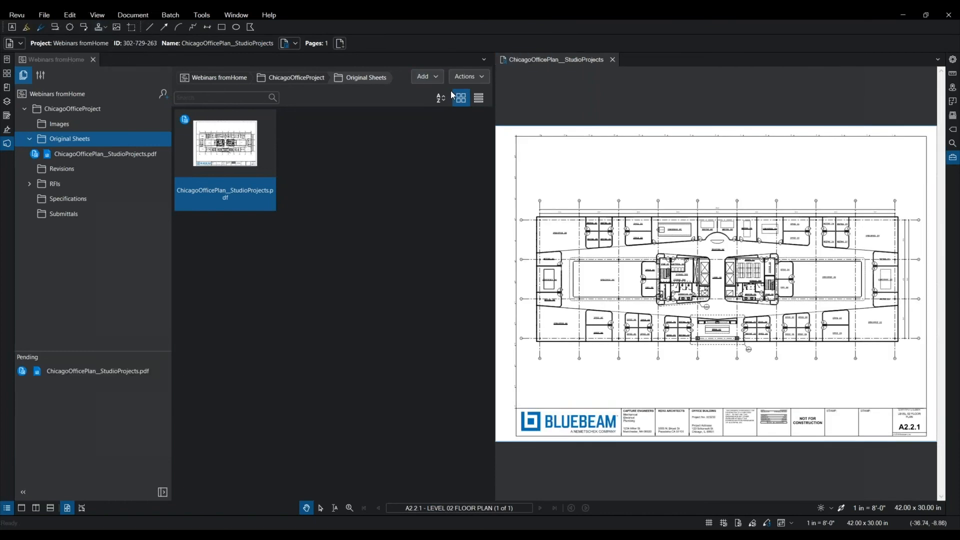
Draw the Webinars From Home tool set's purple cloud around the elevator shafts beside Lobby 256, then hide the Tool Chest
{"action": "left_click", "coordinate": [953, 158]}
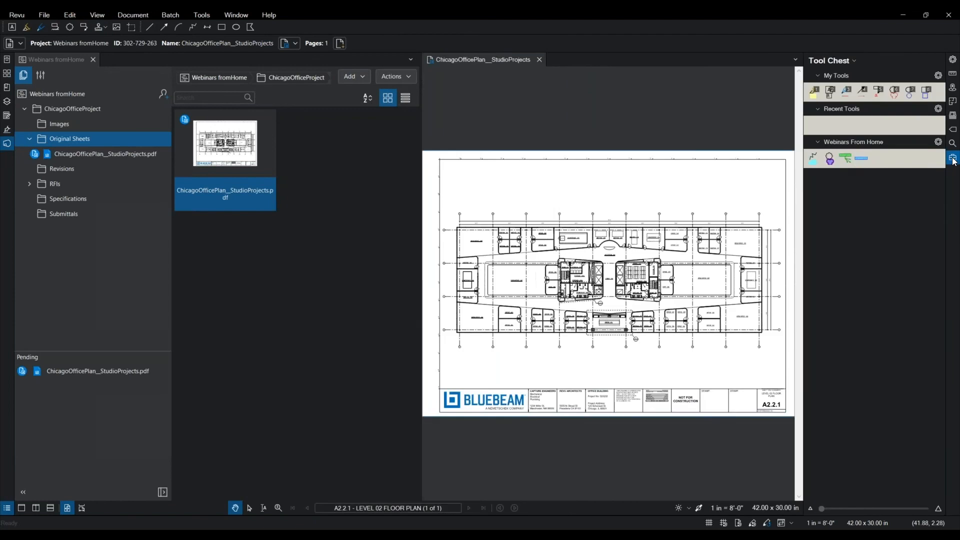
{"action": "left_click", "coordinate": [830, 159]}
{"action": "scroll", "coordinate": [588, 278], "scroll_direction": "up", "scroll_amount": 1}
{"action": "scroll", "coordinate": [588, 278], "scroll_direction": "up", "scroll_amount": 3}
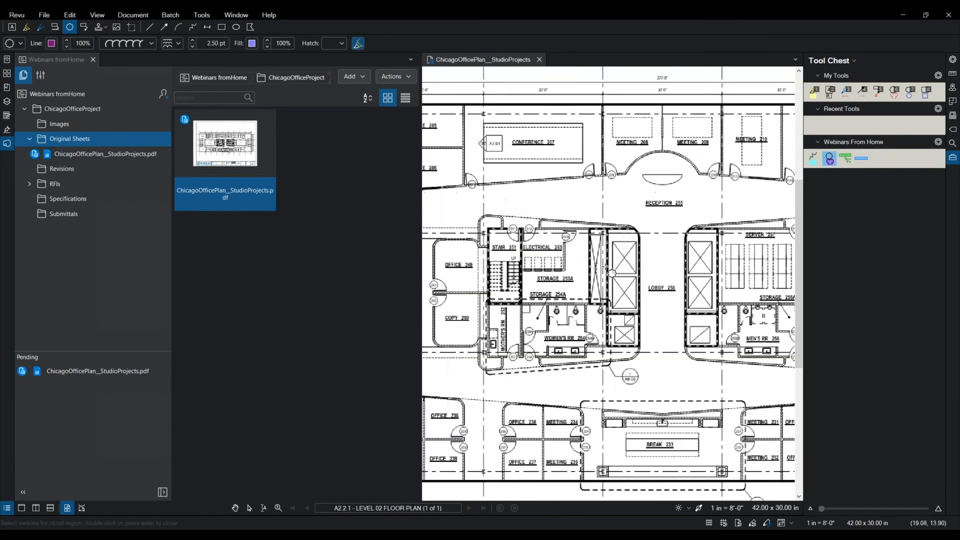
{"action": "mouse_move", "coordinate": [590, 191]}
{"action": "left_mouse_down"}
{"action": "mouse_move", "coordinate": [676, 310]}
{"action": "mouse_move", "coordinate": [679, 334]}
{"action": "left_mouse_up"}
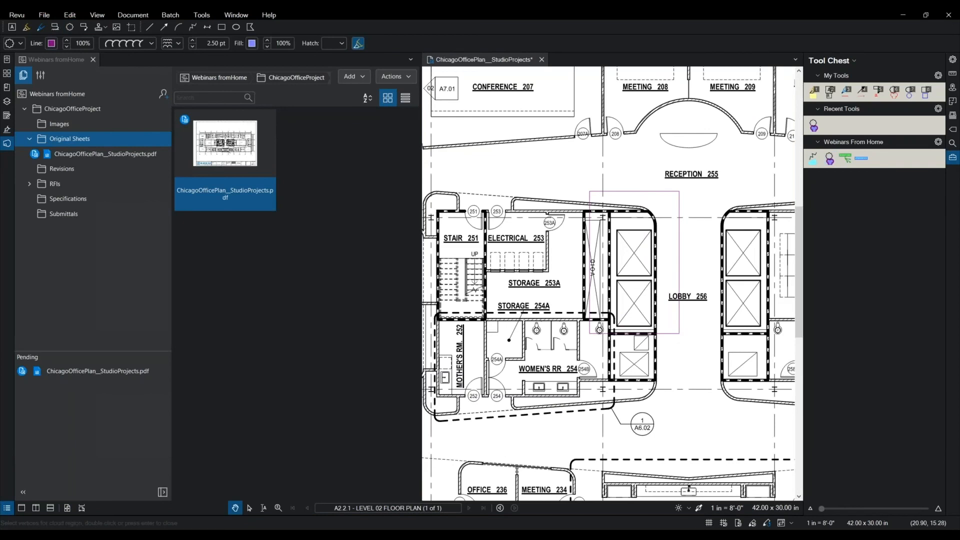
{"action": "scroll", "coordinate": [679, 334], "scroll_direction": "down", "scroll_amount": 3}
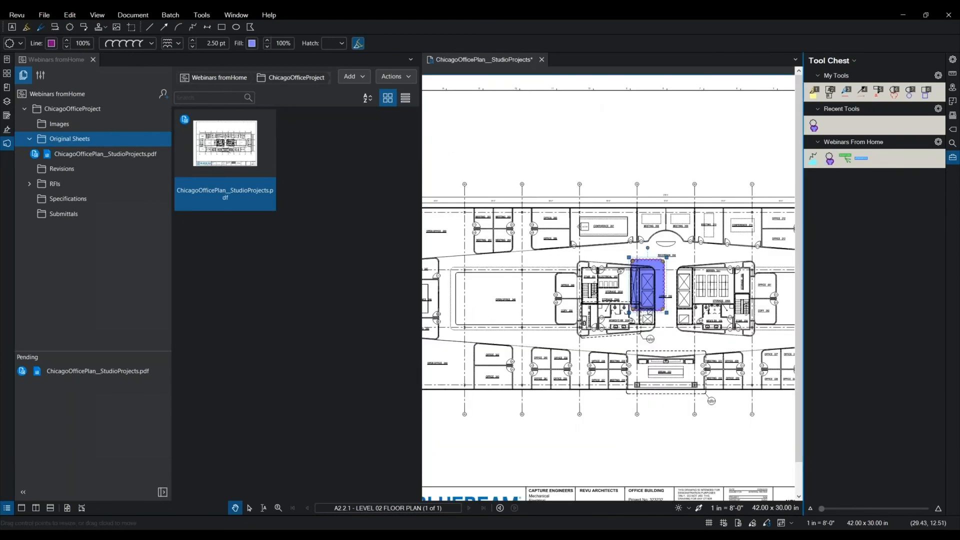
{"action": "double_click", "coordinate": [804, 225]}
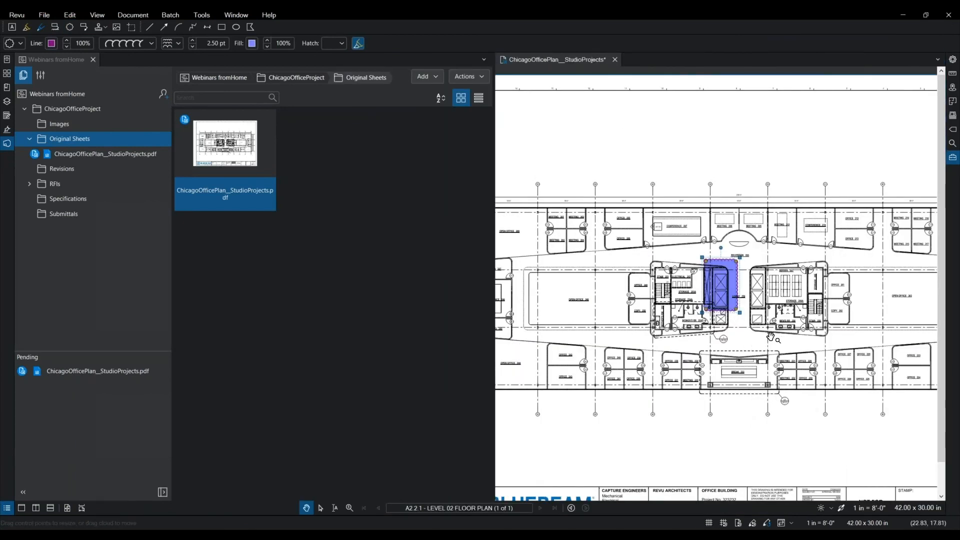
Check in the marked-up floor plan with the comment "add a cloud"
{"action": "left_click", "coordinate": [504, 60]}
{"action": "left_click", "coordinate": [504, 63]}
{"action": "left_click", "coordinate": [527, 85]}
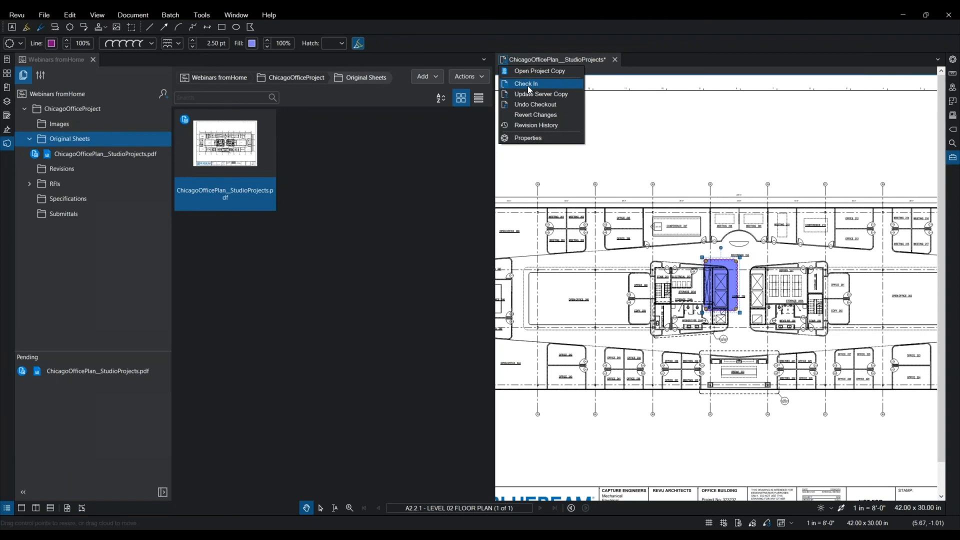
{"action": "key", "text": "ctrl"}
{"action": "key", "text": "ctrl"}
{"action": "left_click", "coordinate": [538, 84]}
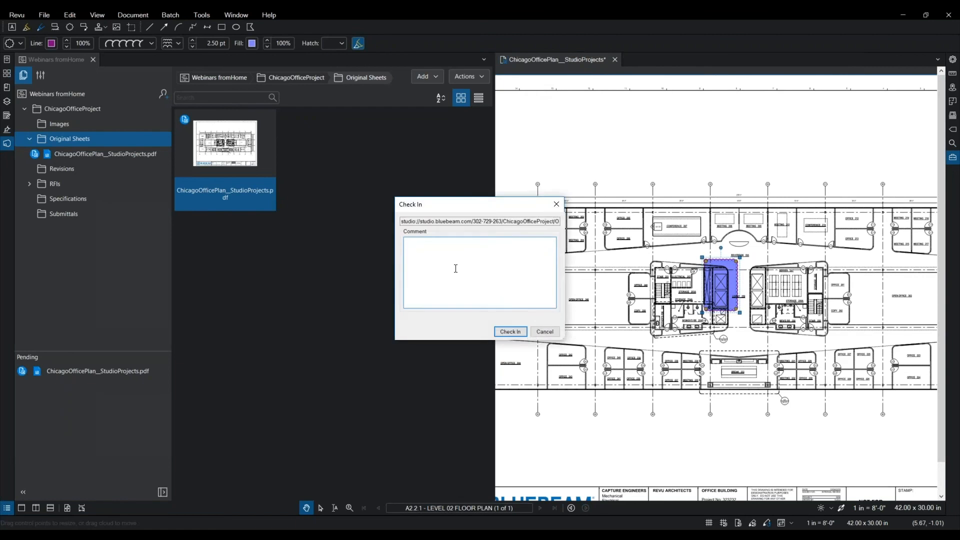
{"action": "type", "text": "add"}
{"action": "type", "text": "a cloud"}
{"action": "left_click", "coordinate": [514, 334]}
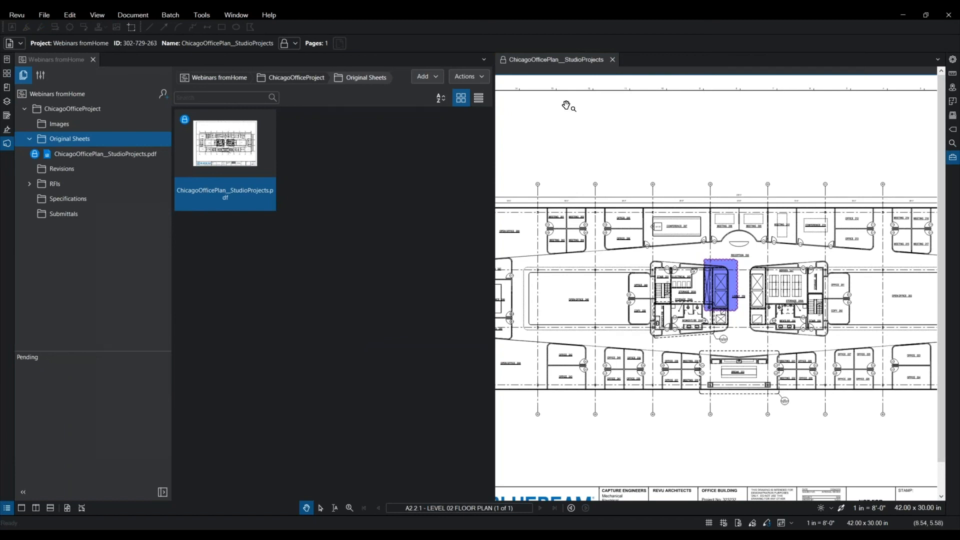
Close the floor plan drawing and open the Revision History of ChicagoOfficePlan__StudioProjects.pdf in the Original Sheets folder
{"action": "left_click", "coordinate": [612, 59]}
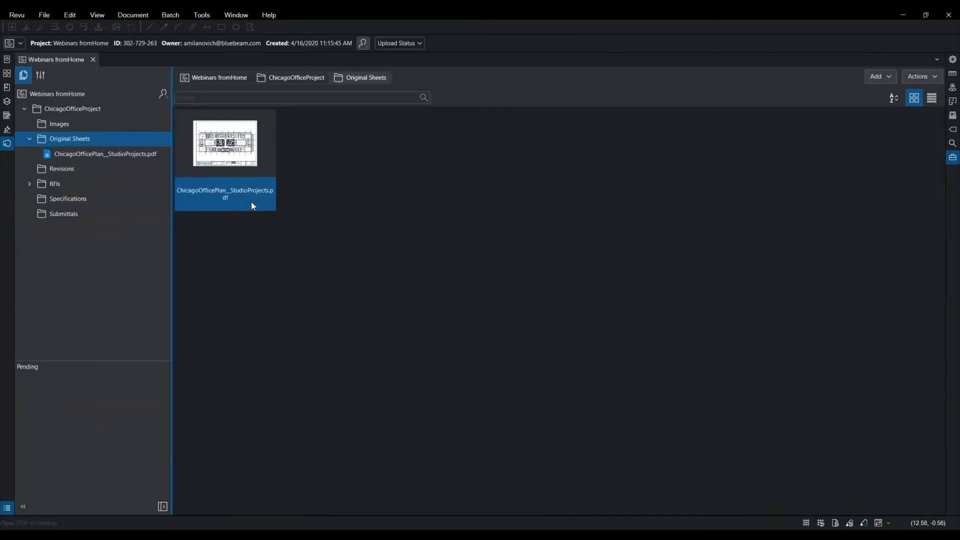
{"action": "right_click", "coordinate": [239, 161]}
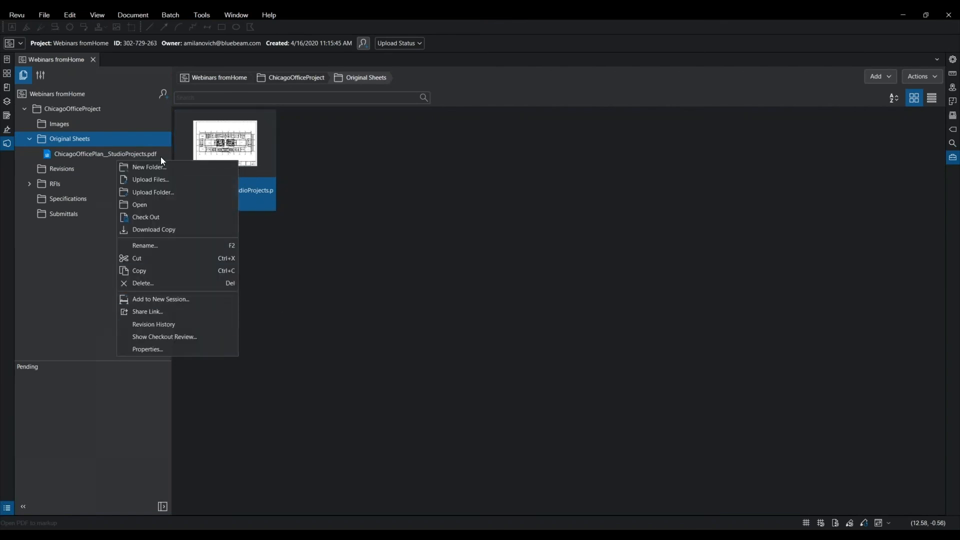
{"action": "left_click", "coordinate": [168, 218]}
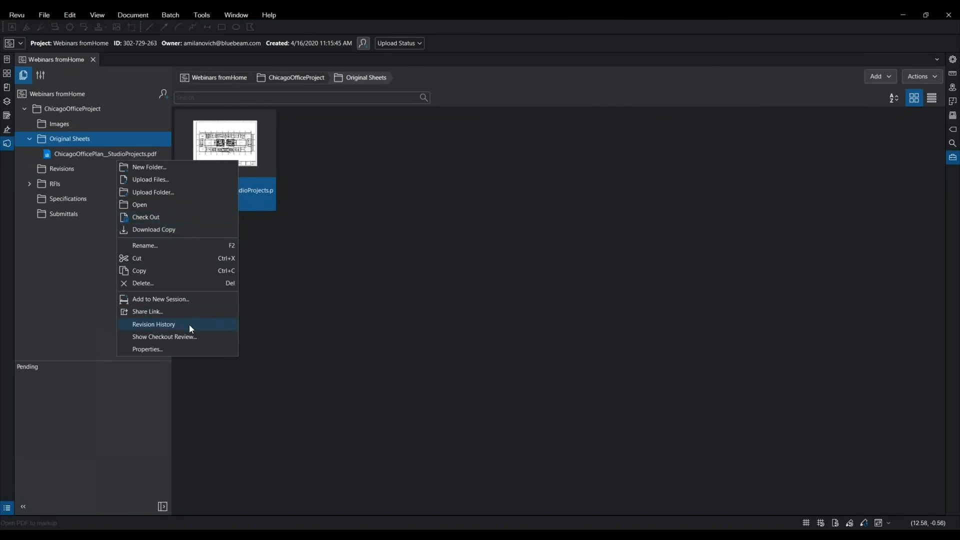
{"action": "key", "text": "ctrl"}
{"action": "key", "text": "ctrl"}
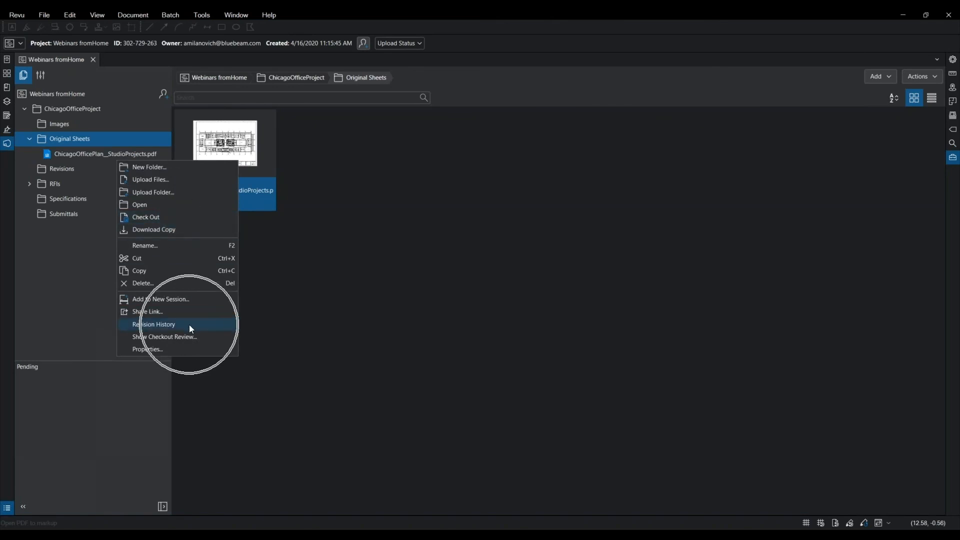
{"action": "left_click", "coordinate": [192, 329]}
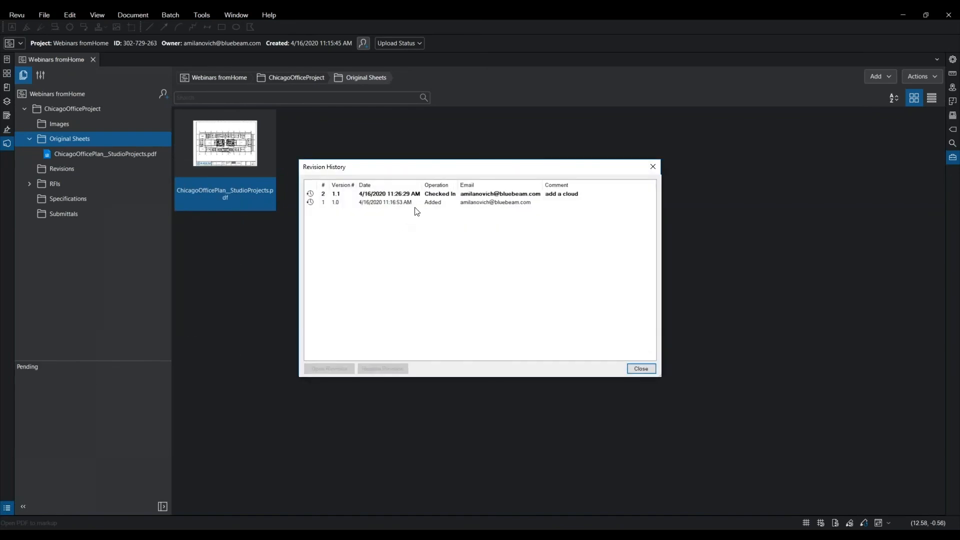
Examine versions 1.0 and 1.1 and their open and restore options in the Revision History, then close it
{"action": "left_click", "coordinate": [395, 202]}
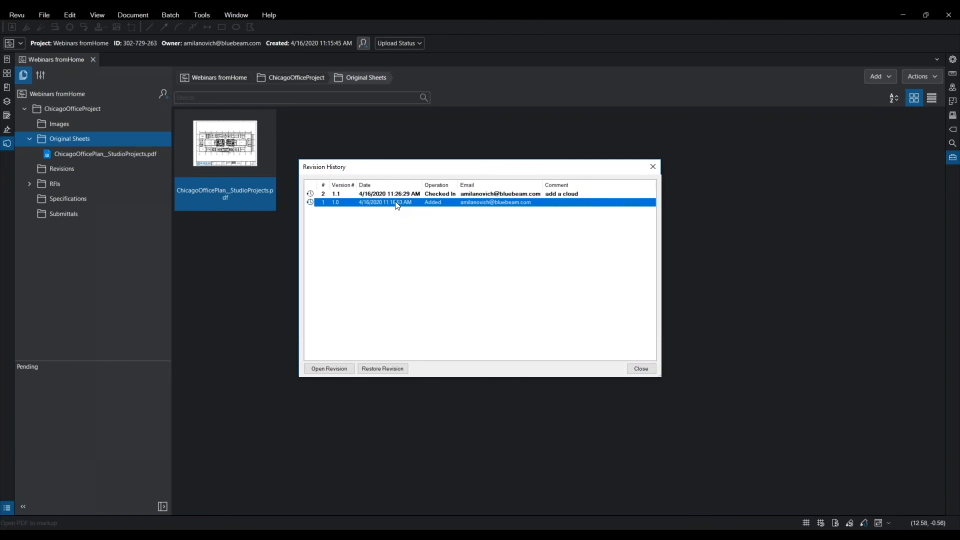
{"action": "left_click", "coordinate": [400, 194]}
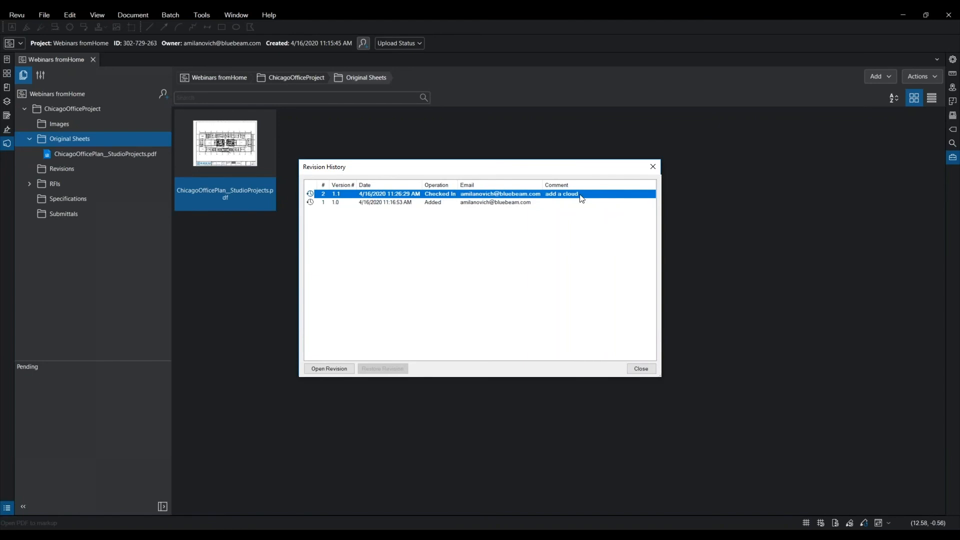
{"action": "key", "text": "ctrl"}
{"action": "key", "text": "ctrl"}
{"action": "left_click", "coordinate": [419, 205]}
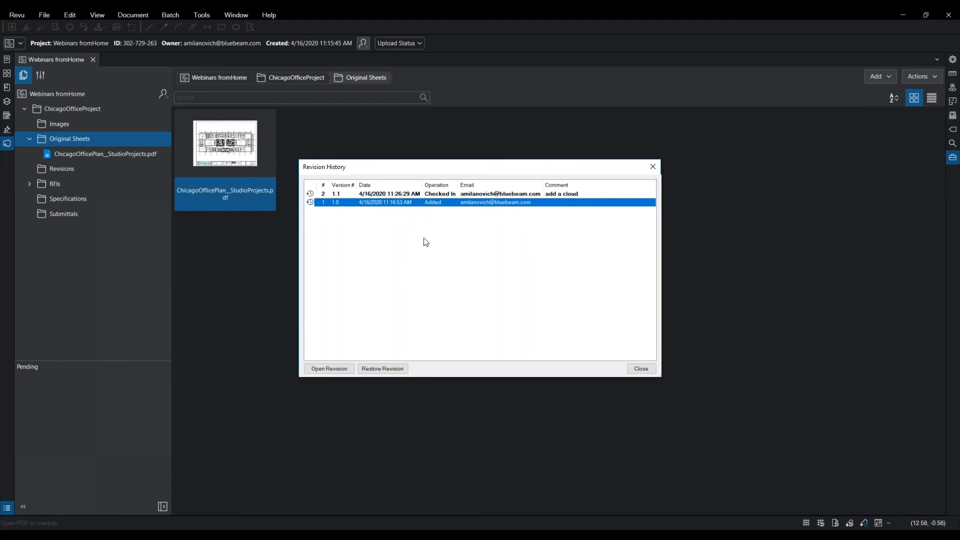
{"action": "left_click", "coordinate": [339, 369]}
{"action": "left_click", "coordinate": [395, 195]}
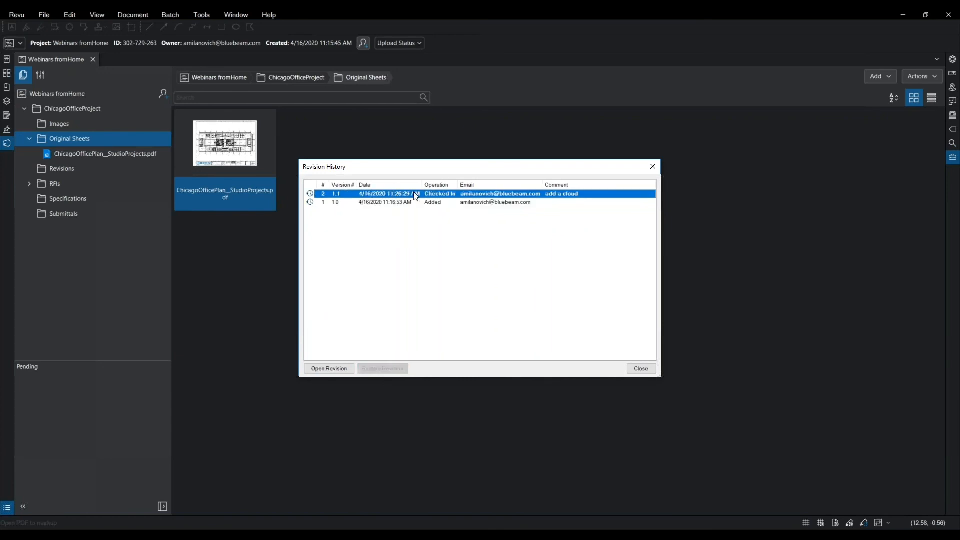
{"action": "left_click", "coordinate": [445, 203]}
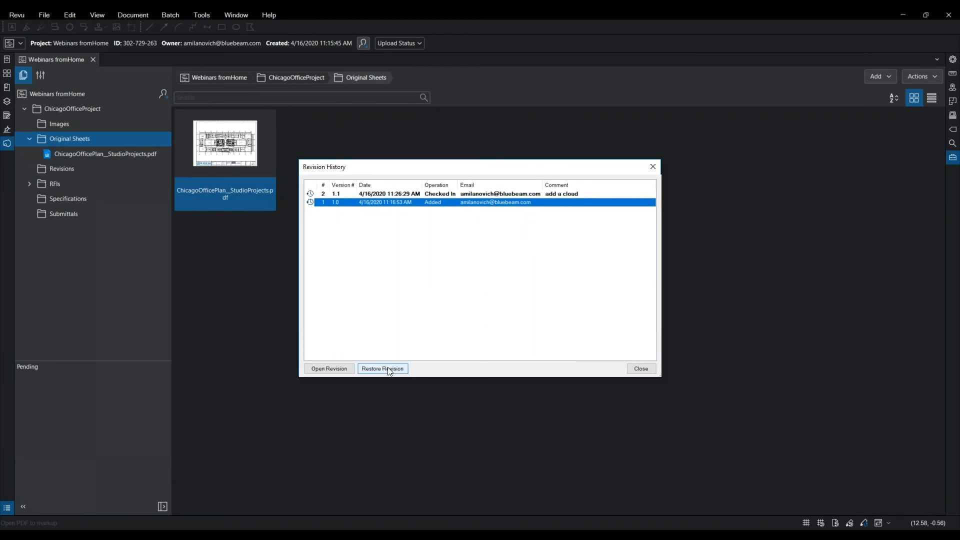
{"action": "left_click", "coordinate": [393, 195]}
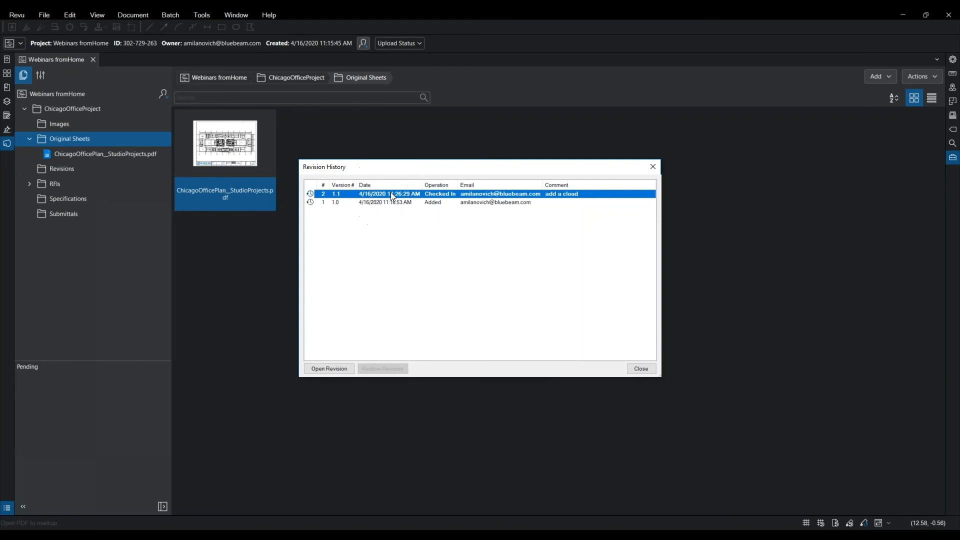
{"action": "left_click", "coordinate": [389, 205]}
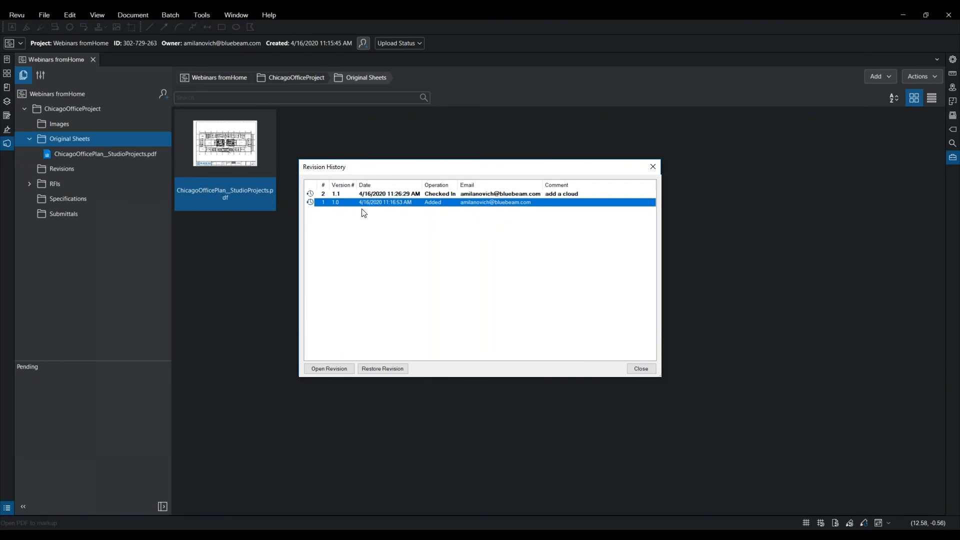
{"action": "left_click", "coordinate": [638, 370]}
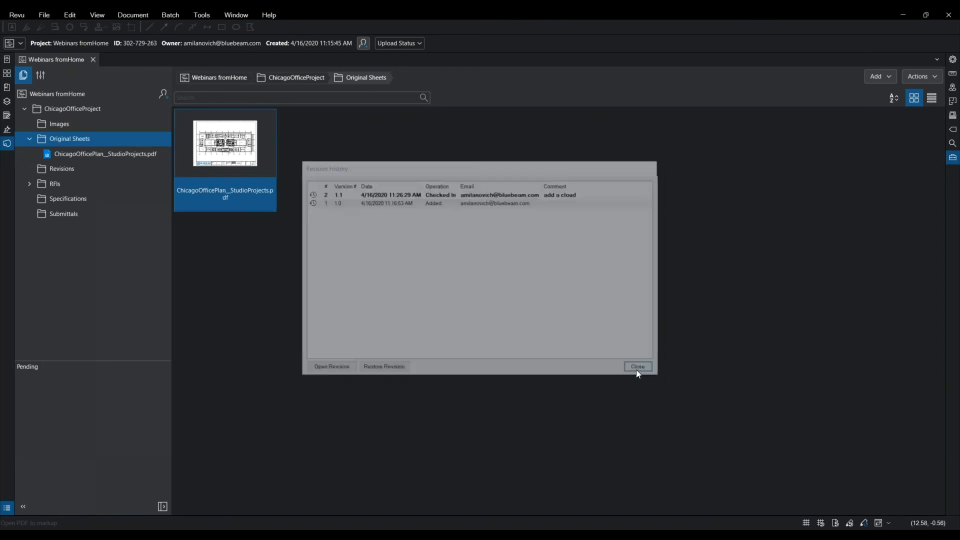
Create a share link for ChicagoOfficePlan__StudioProjects.pdf lasting the Lifetime of Project, without password or flattening, and copy the link
{"action": "right_click", "coordinate": [245, 176]}
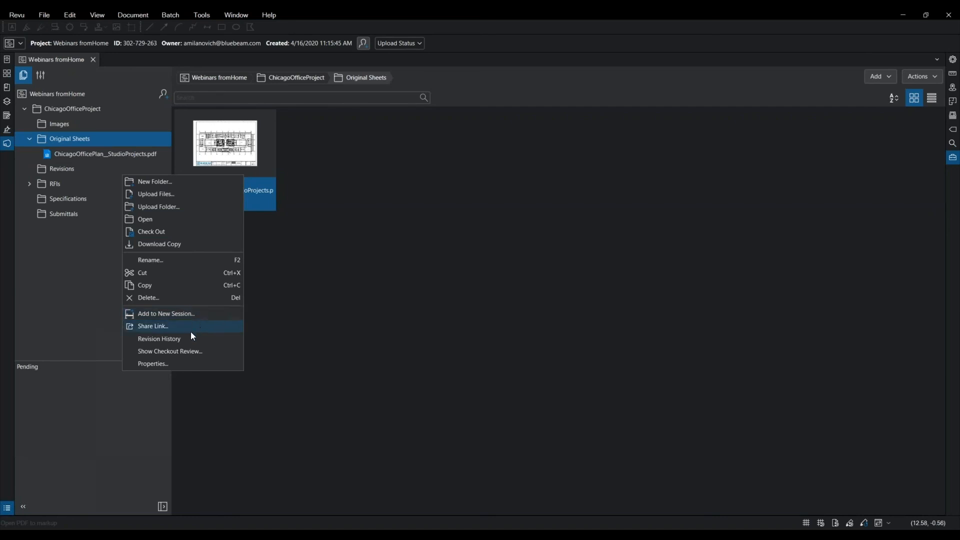
{"action": "left_click", "coordinate": [187, 328]}
{"action": "left_click", "coordinate": [185, 329]}
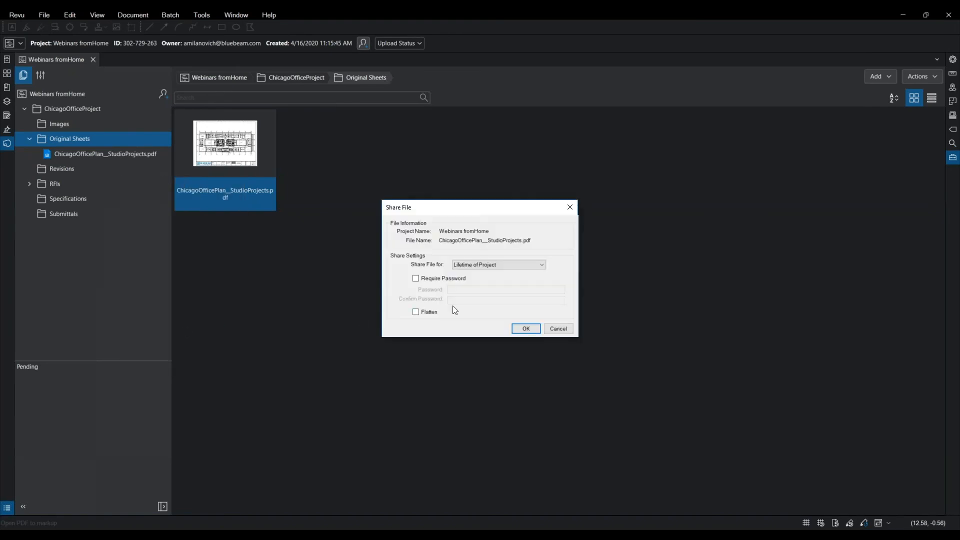
{"action": "left_click", "coordinate": [508, 264]}
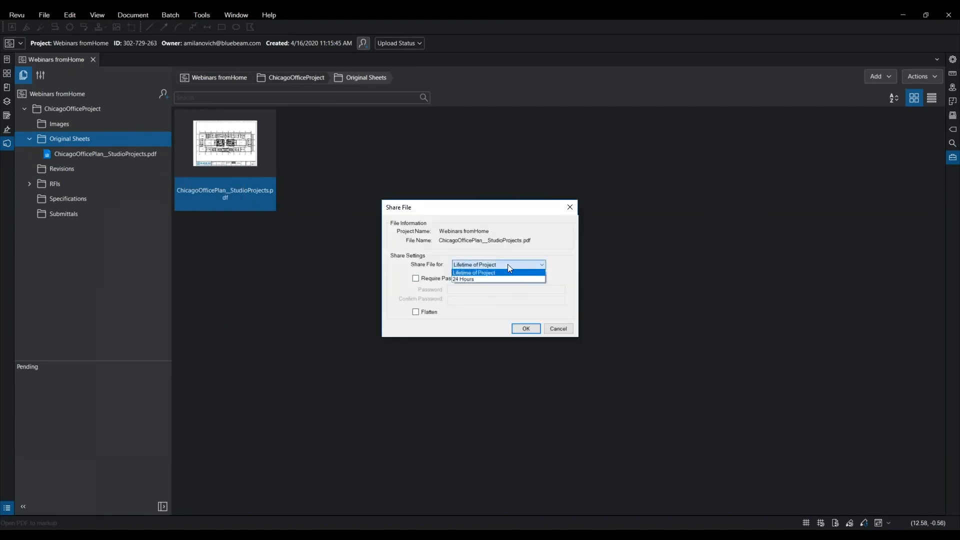
{"action": "left_click", "coordinate": [501, 272]}
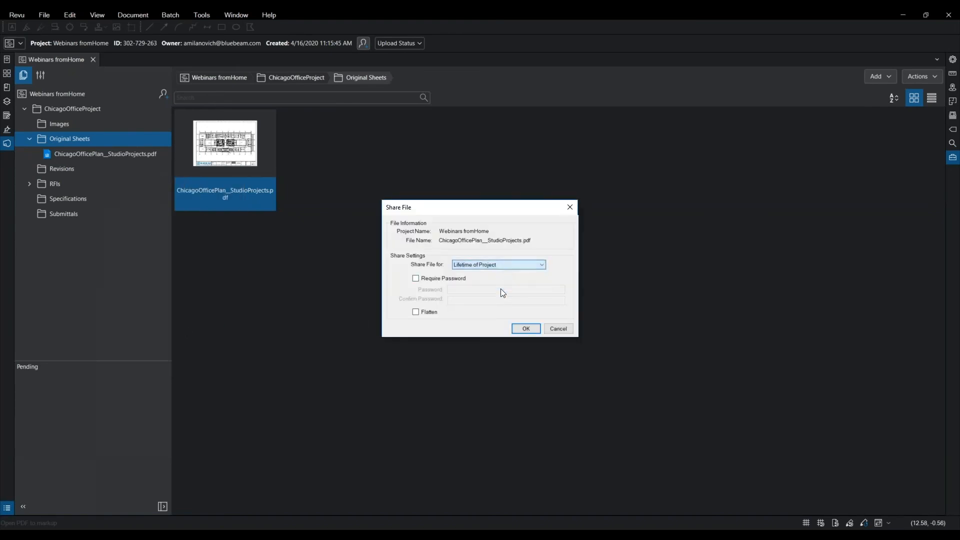
{"action": "left_click", "coordinate": [526, 328]}
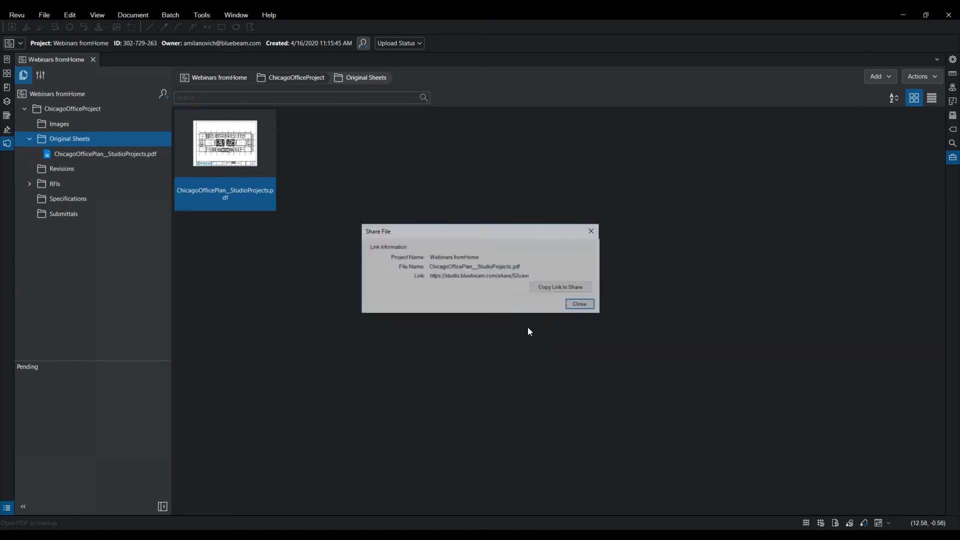
{"action": "left_click", "coordinate": [553, 287]}
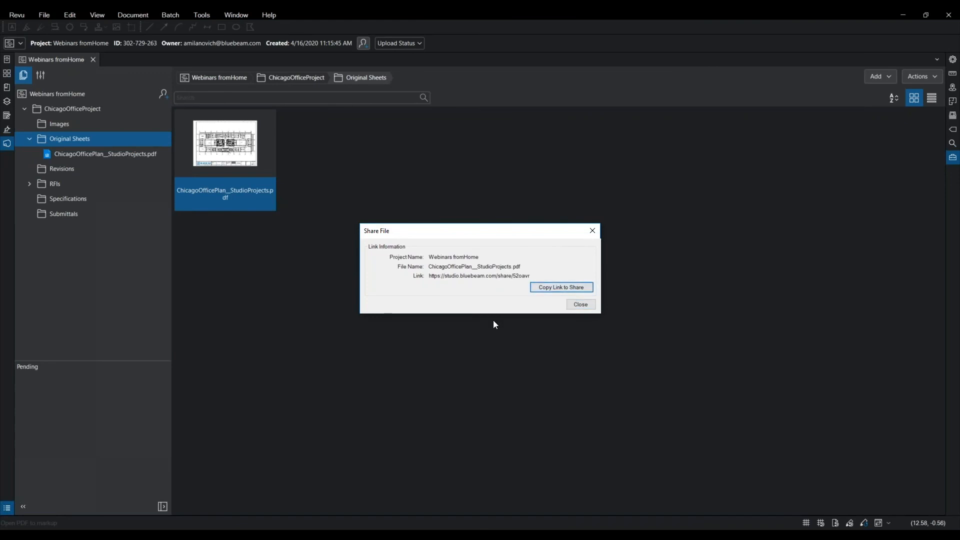
Switch to Word and place the copied share link in a blank document, then return to Revu and close the Share File dialog
{"action": "left_click", "coordinate": [231, 535]}
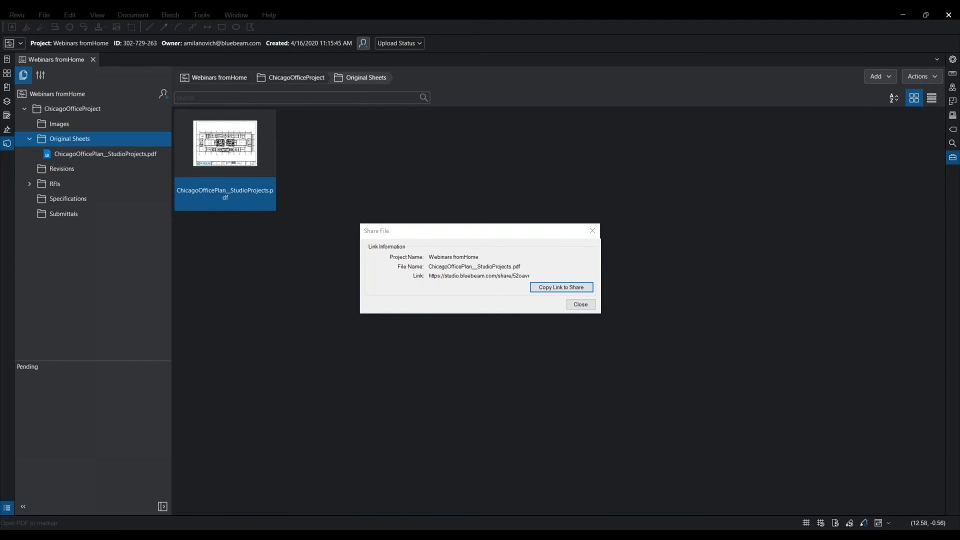
{"action": "left_click_drag", "start_coordinate": [1, 300], "coordinate": [488, 156]}
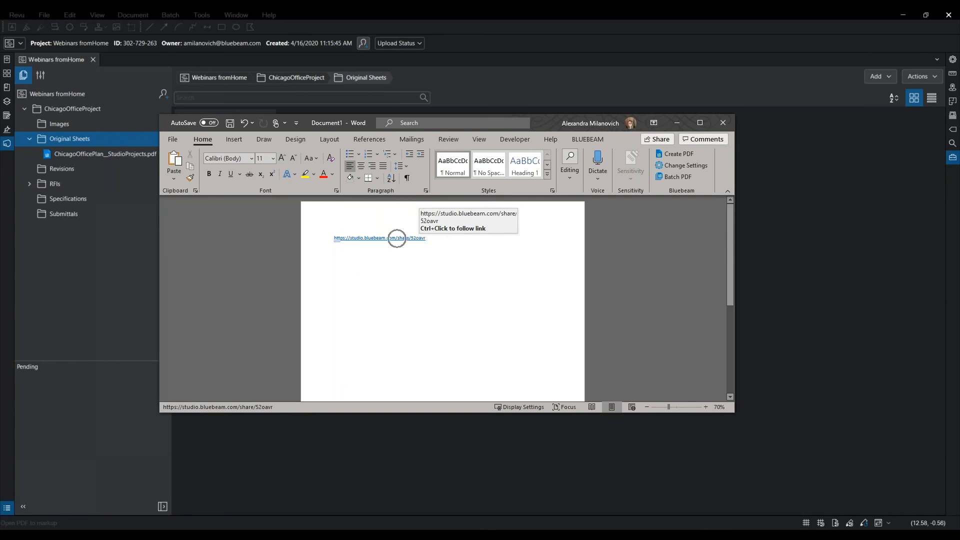
{"action": "left_click", "coordinate": [684, 123]}
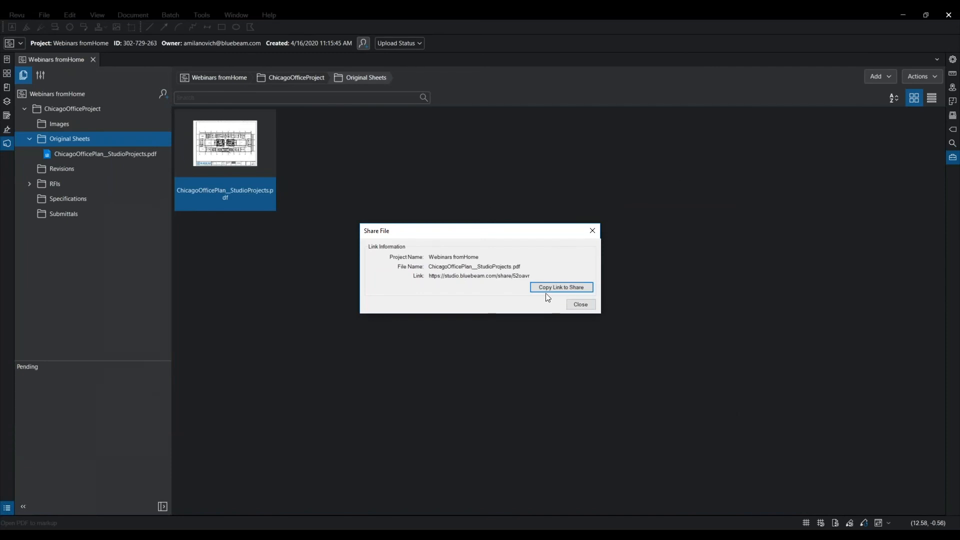
{"action": "left_click", "coordinate": [579, 304]}
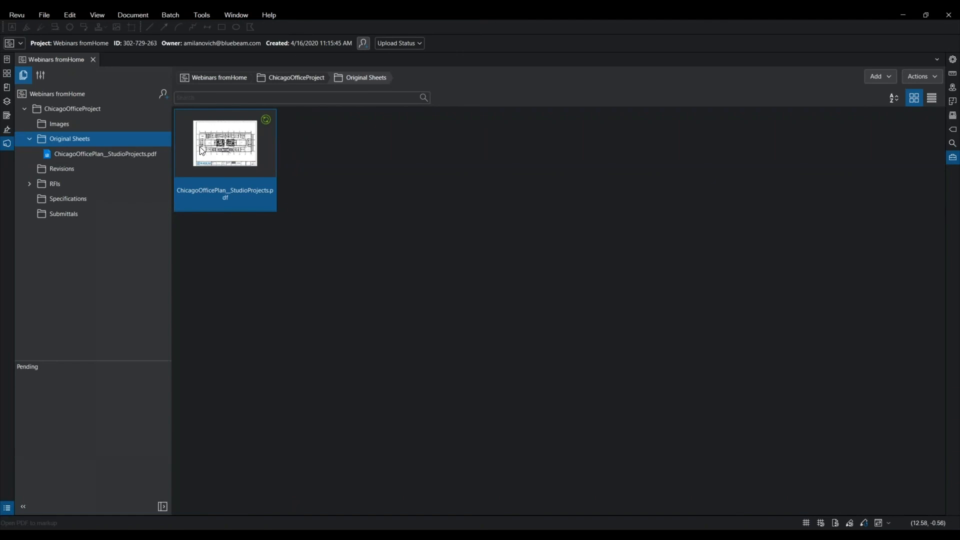
Bring up the Revision History of the ChicagoOfficePlan__StudioProjects.pdf sheet again
{"action": "right_click", "coordinate": [200, 148]}
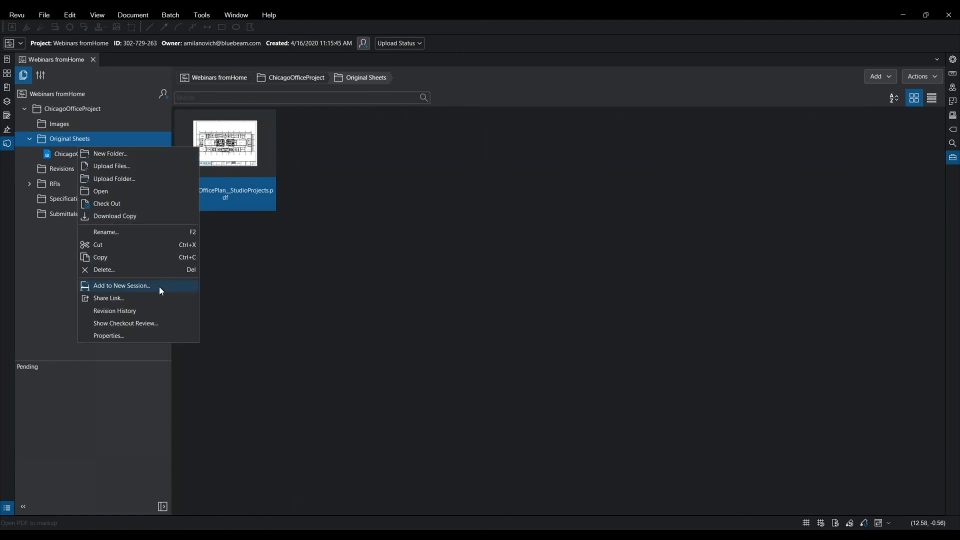
{"action": "left_click", "coordinate": [157, 313]}
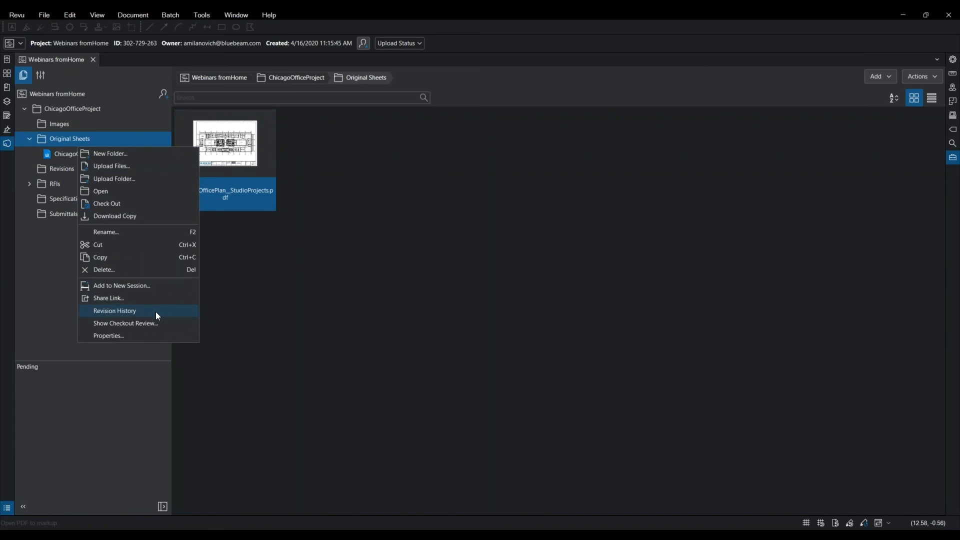